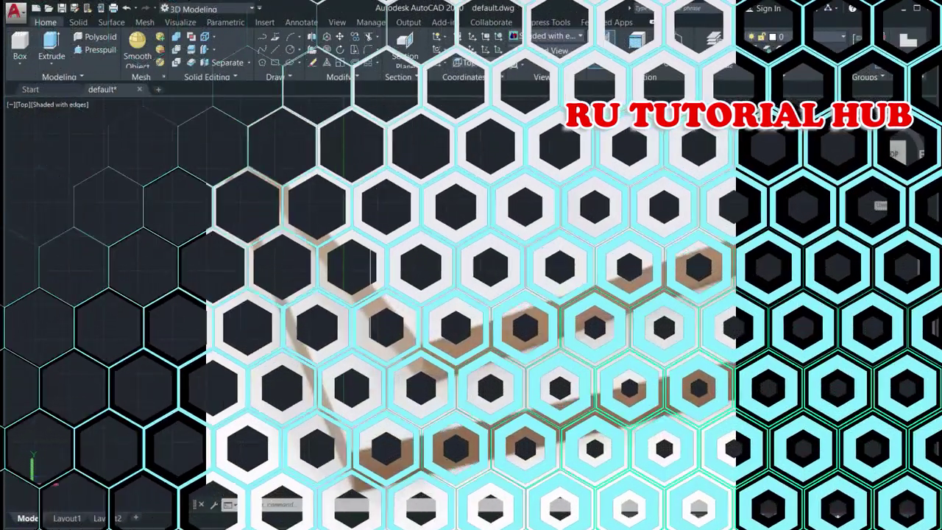
Step: Draw a 150 by 90 rectangle as the tabletop outline
type("REC")
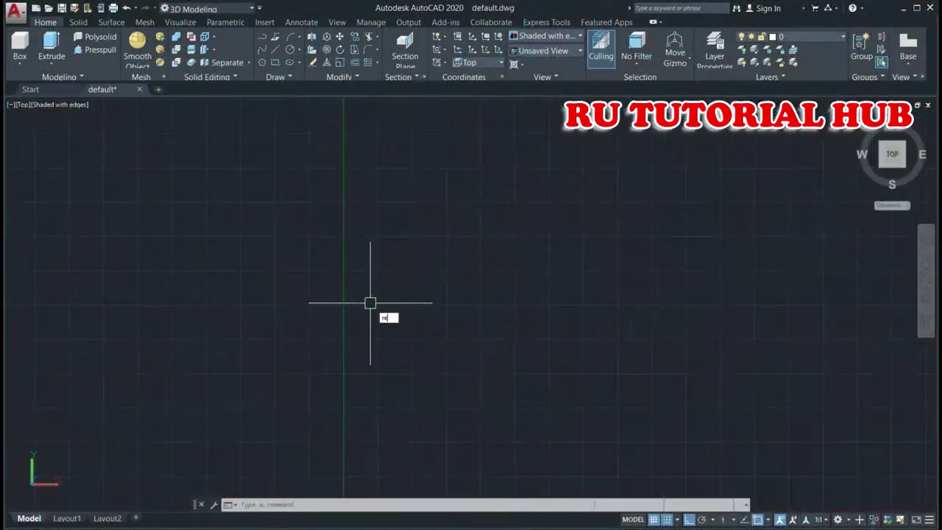
key("Return")
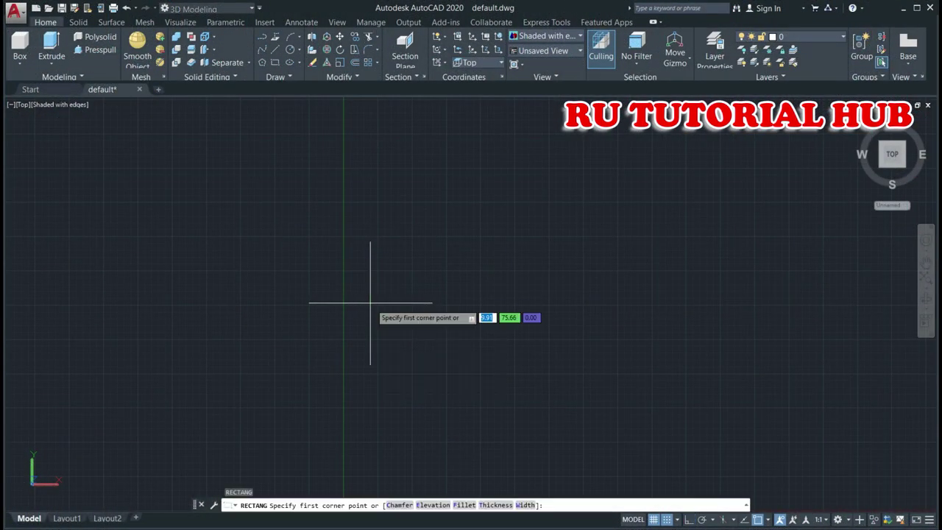
left_click(361, 364)
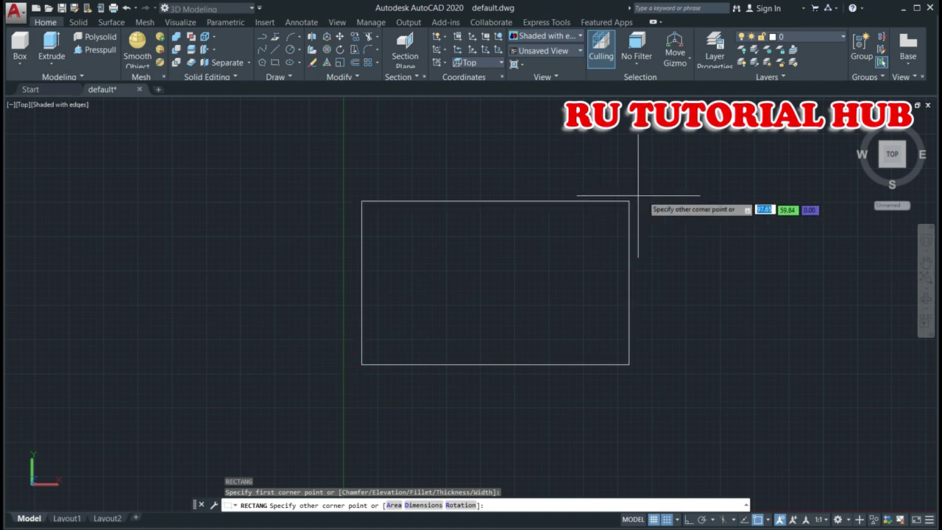
type("150")
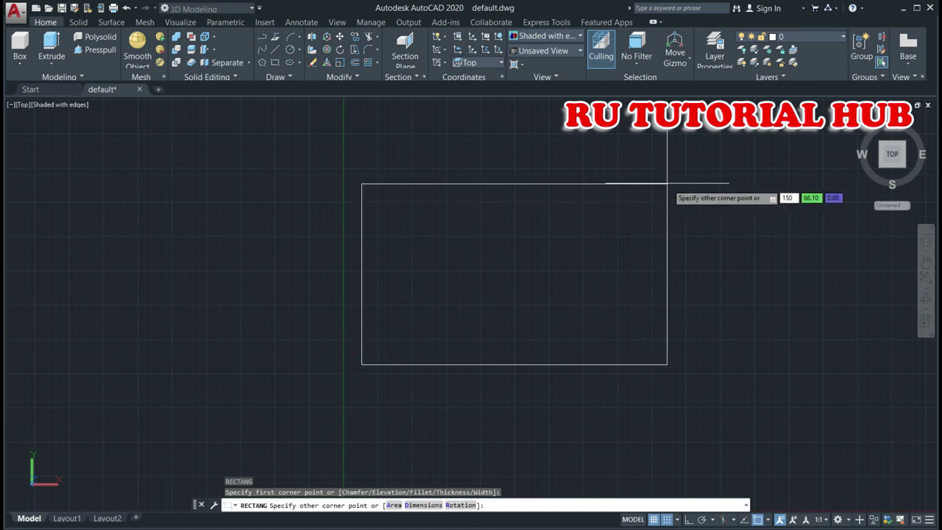
key("Tab")
type("5")
type("0")
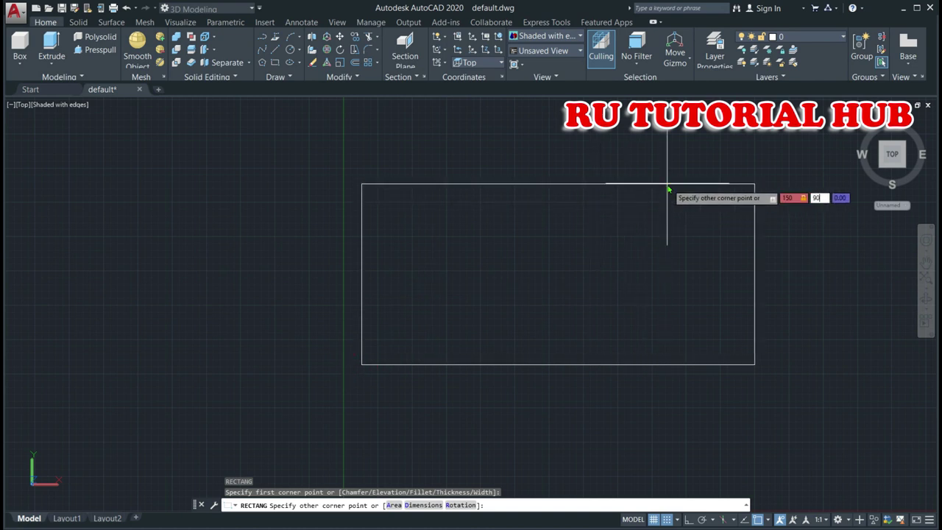
key("Return")
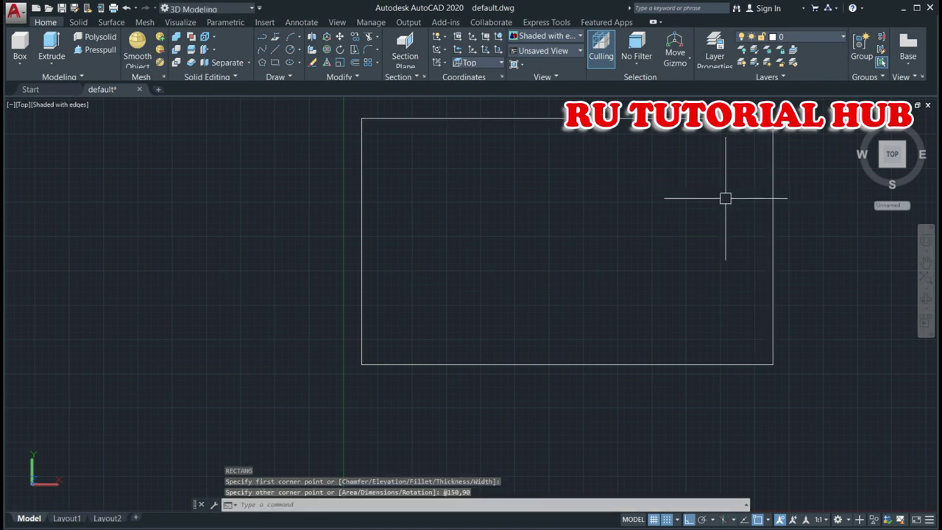
Step: Offset the rectangle 3 units inward to create an inner outline
type("o")
key("Return")
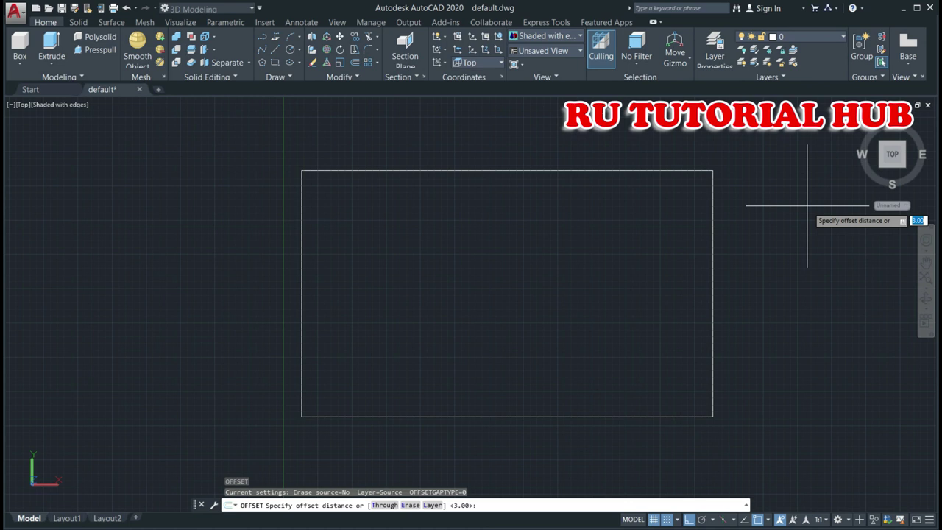
type("3")
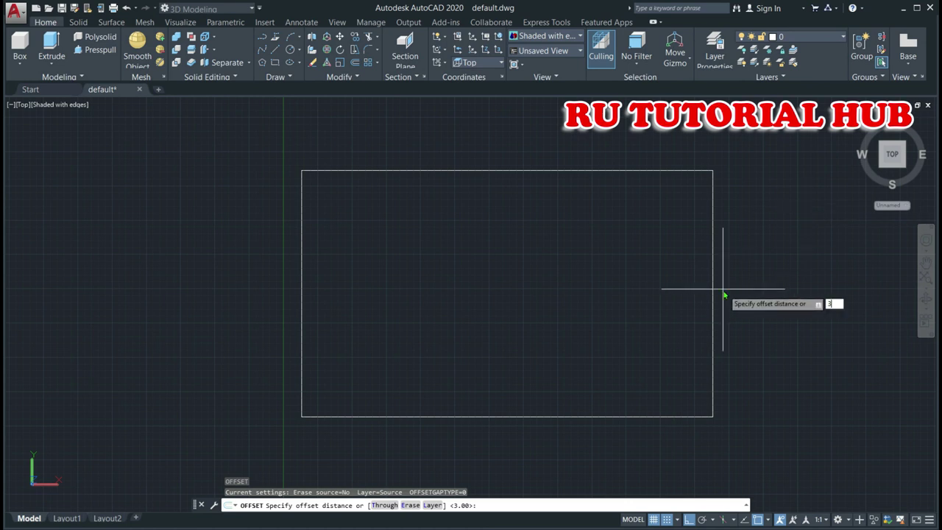
key("Return")
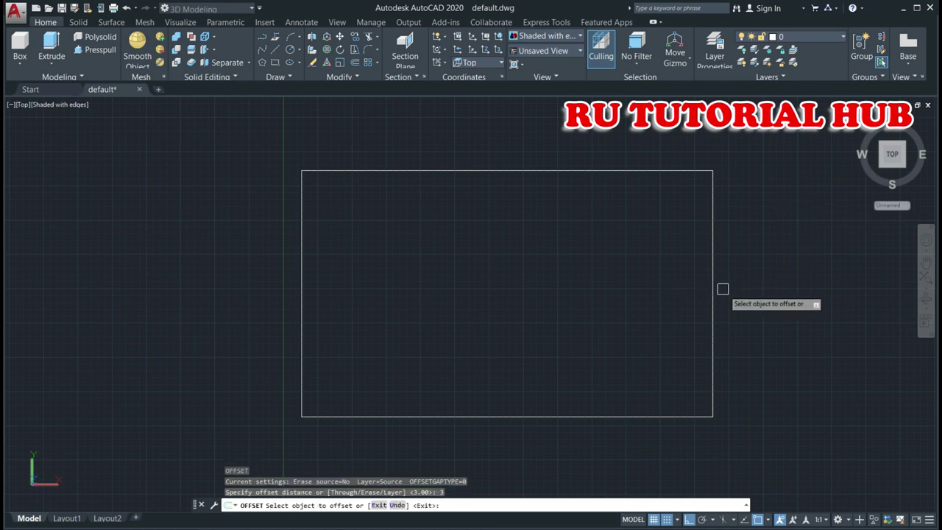
left_click(710, 280)
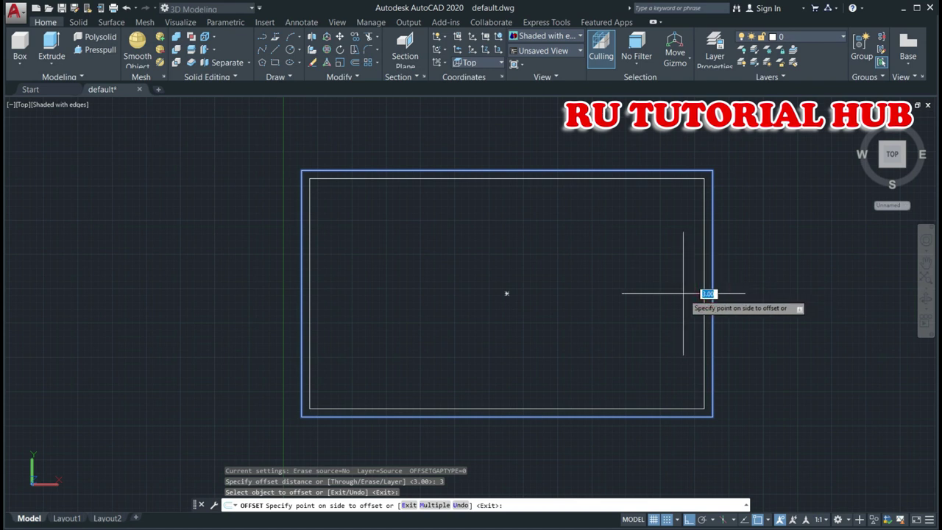
left_click(683, 293)
key("Escape")
key("Escape")
key("Escape")
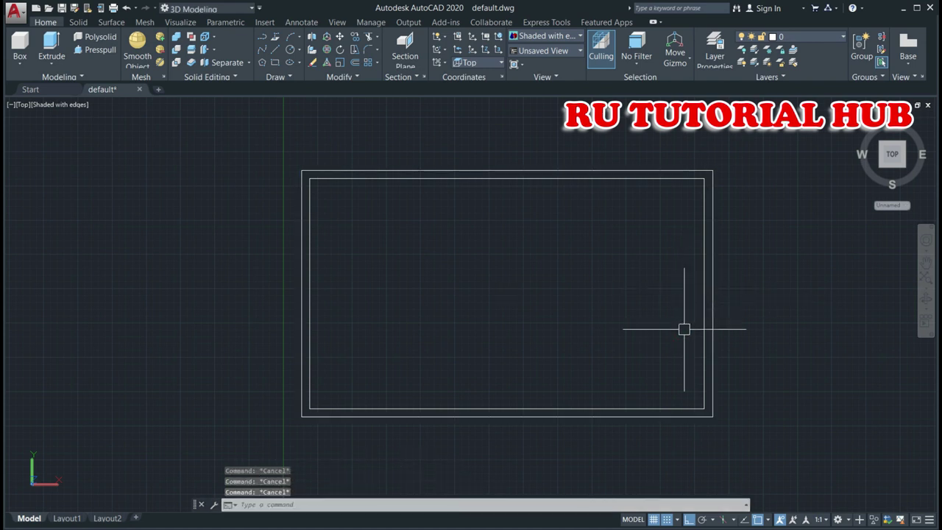
type("pl")
key("Return")
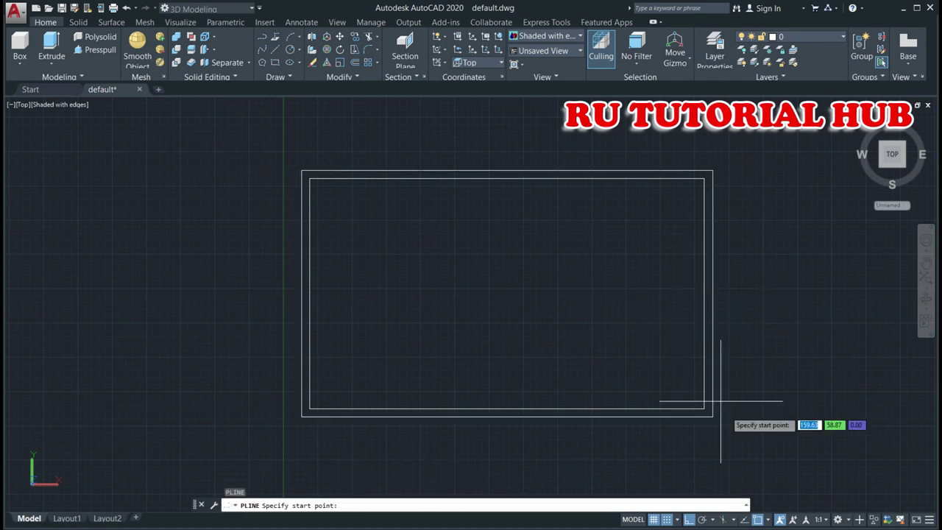
Step: Draw a closed 1.8 by 12 polyline profile at the inner rectangle's lower-left corner
left_click(300, 416)
type("1.8")
key("Return")
scroll(368, 389, "up", 3)
scroll(386, 406, "up", 2)
type("12")
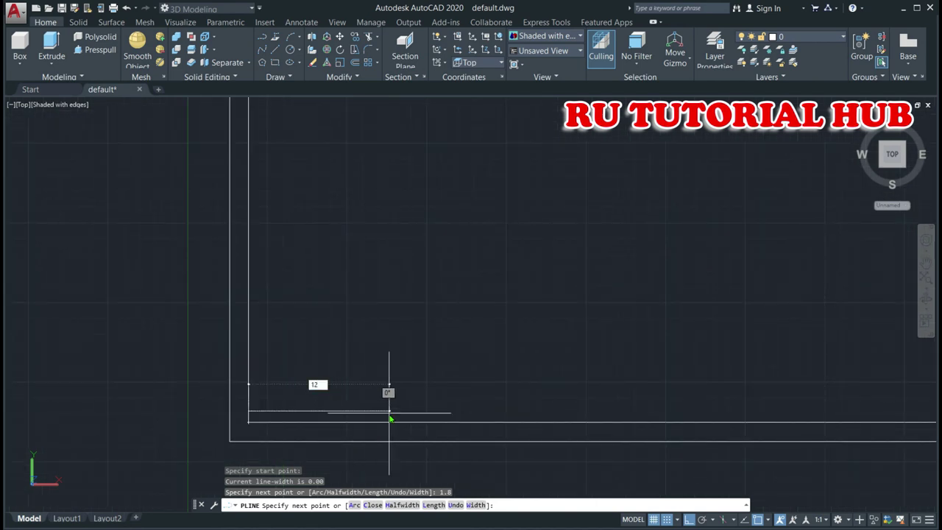
key("Return")
type("1.8")
key("Return")
type("1.8")
key("Return")
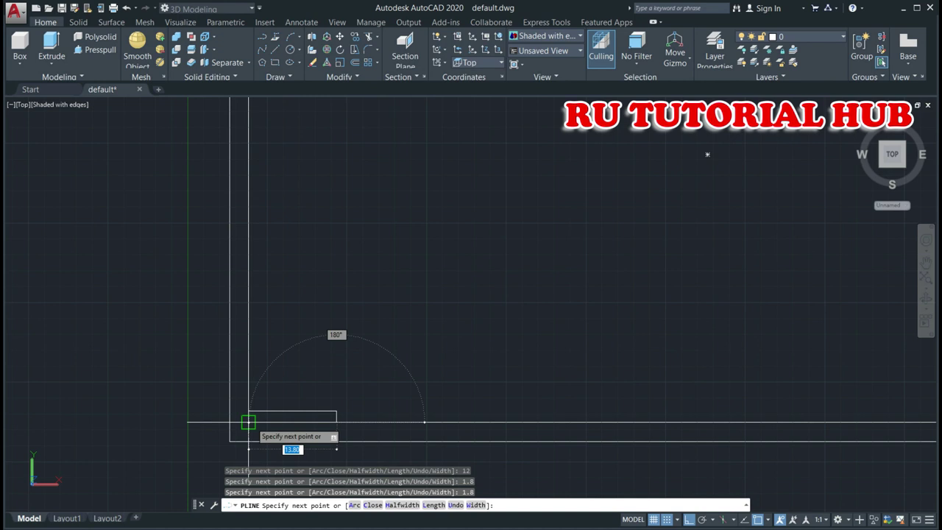
left_click(248, 421)
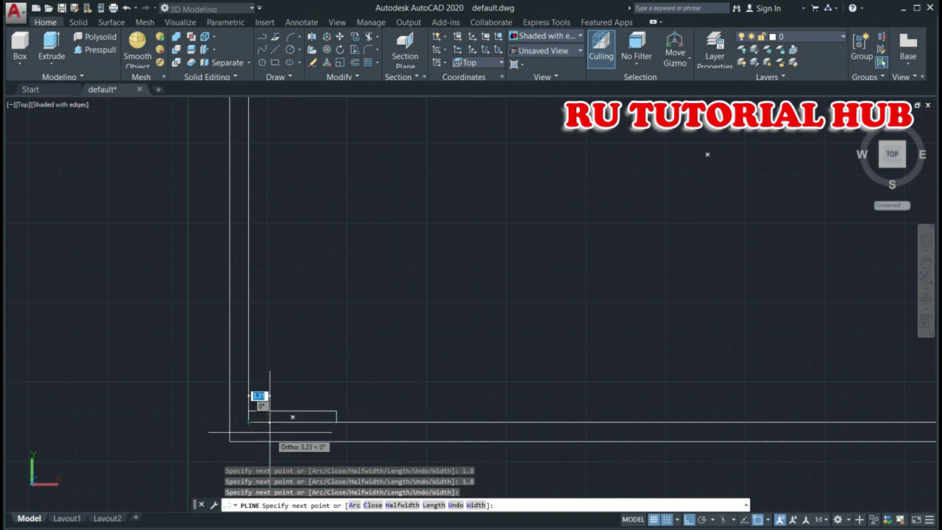
key("Escape")
key("Escape")
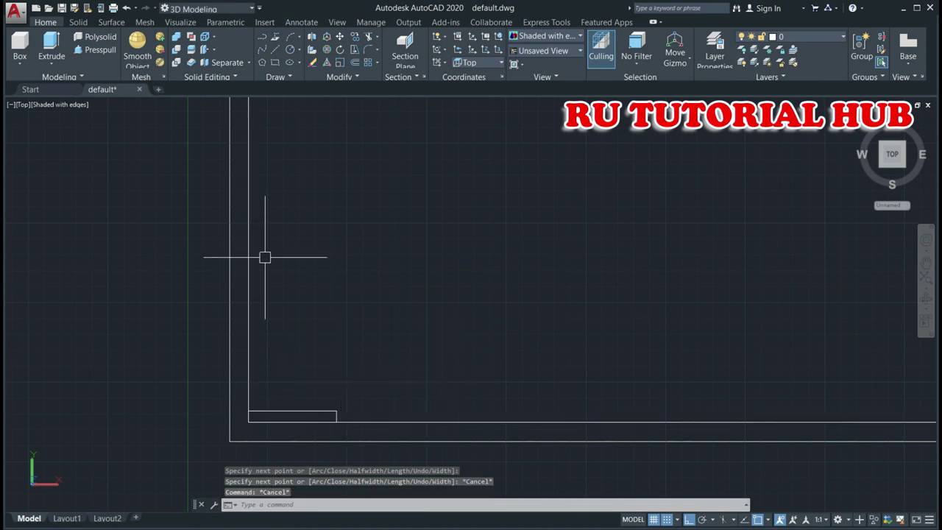
Step: Switch to the southeast isometric view and delete a leftover line
left_click(23, 105)
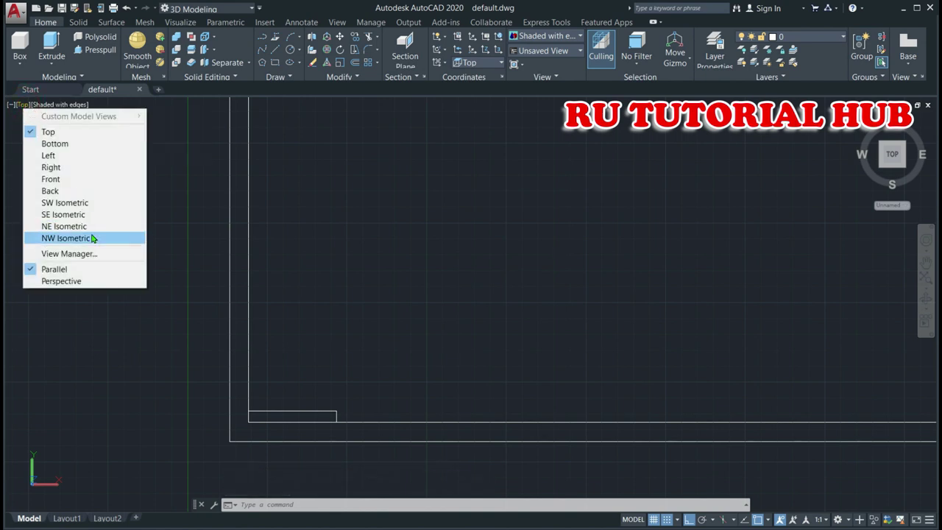
left_click(60, 215)
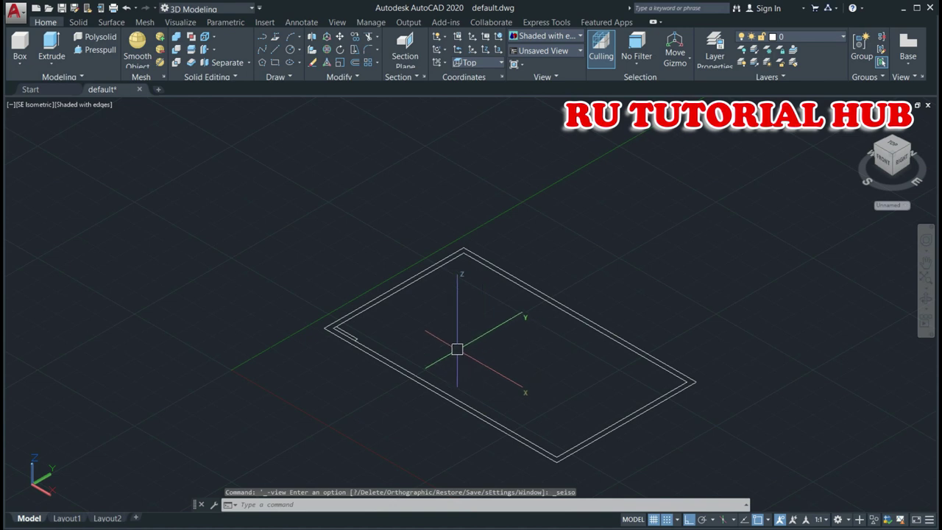
scroll(476, 337, "down", 2)
scroll(473, 340, "up", 3)
scroll(474, 340, "up", 3)
left_click(336, 311)
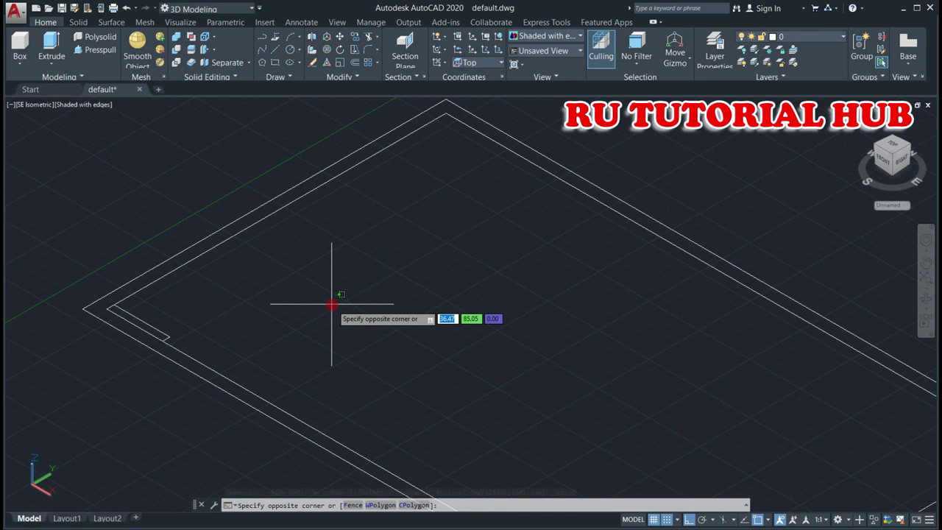
key("Delete")
scroll(87, 361, "up", 2)
Step: Draw a 3D polyline strip with legs 1.8, 10.2, 1.8 and 10.2 at the corner
type("3")
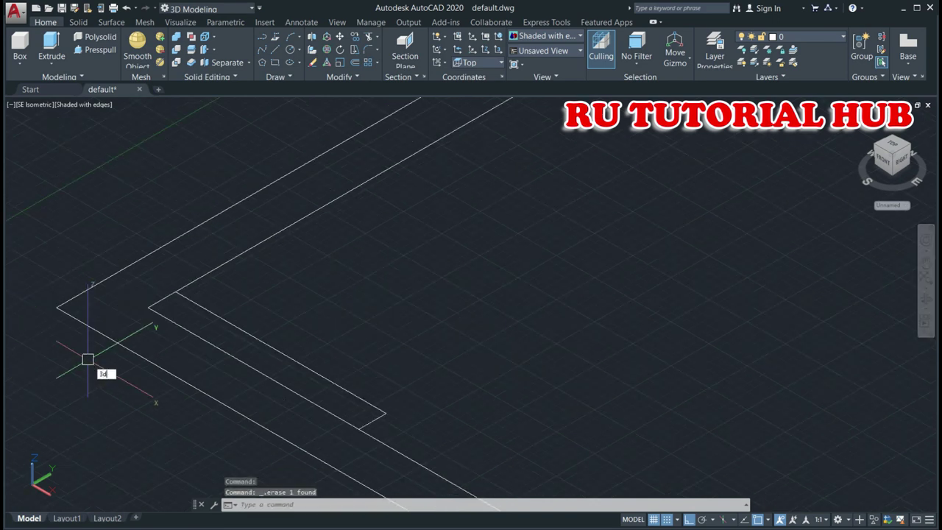
type("d")
key("Return")
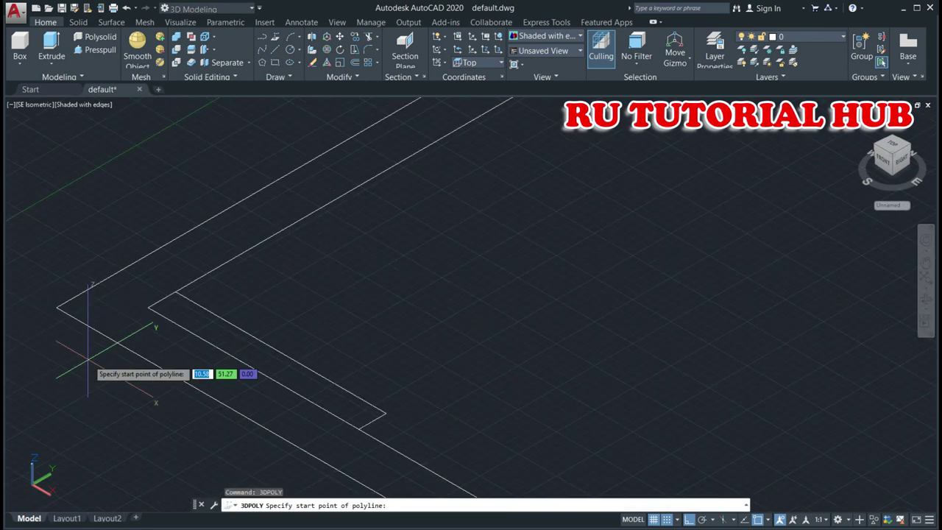
left_click(175, 292)
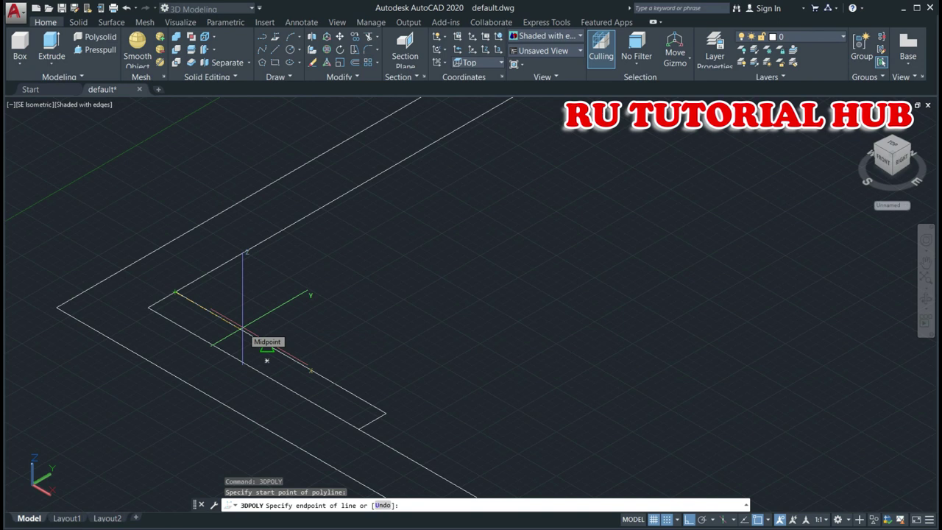
type("1.8")
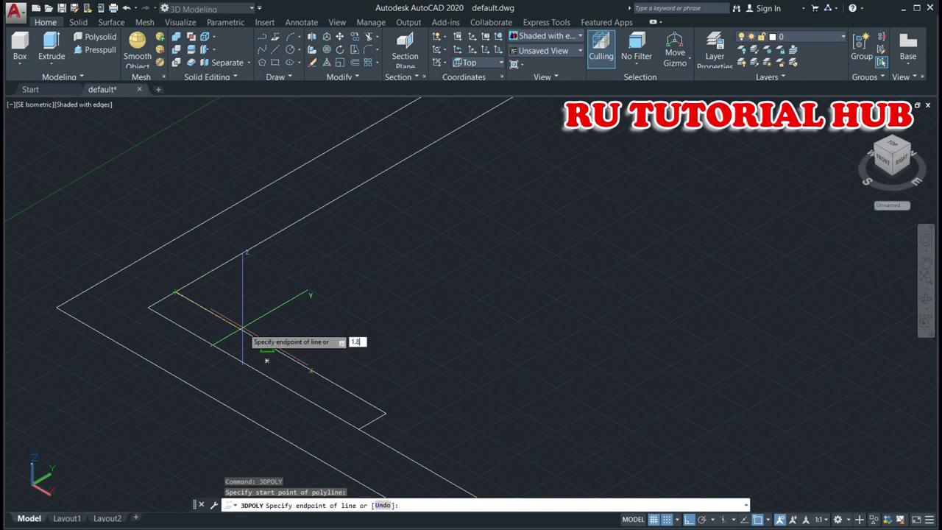
key("Return")
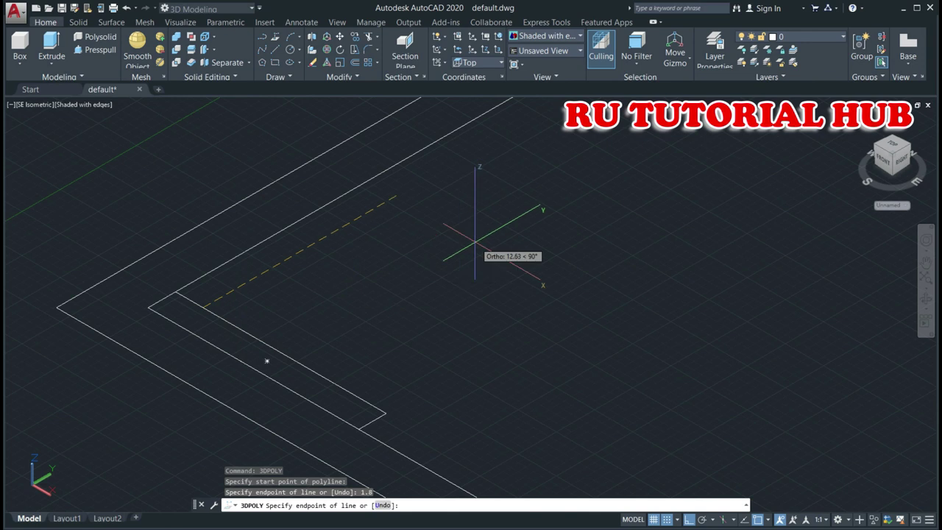
type("10.")
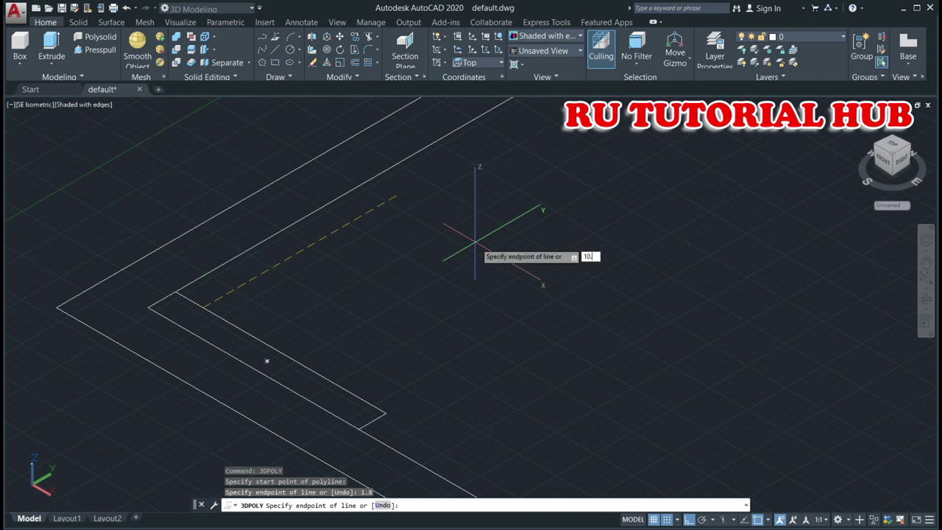
type("2")
key("Return")
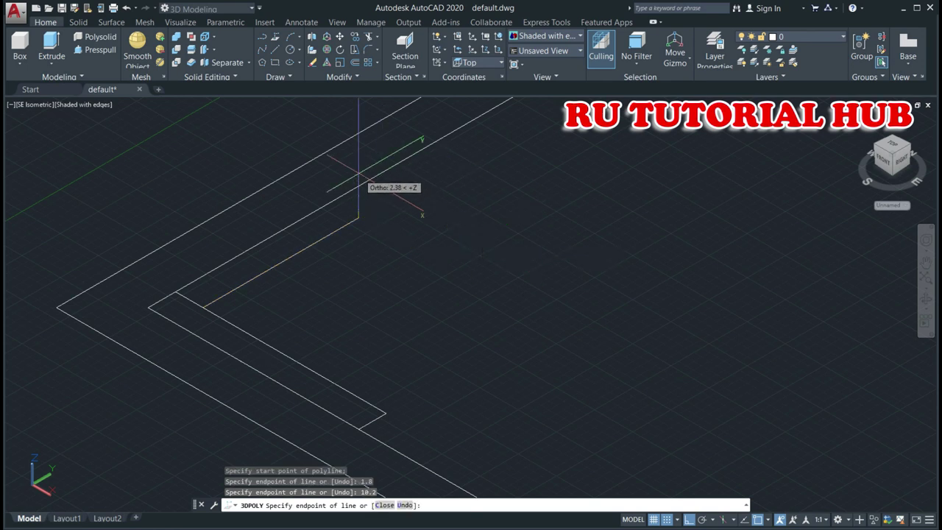
type("1.8")
key("Return")
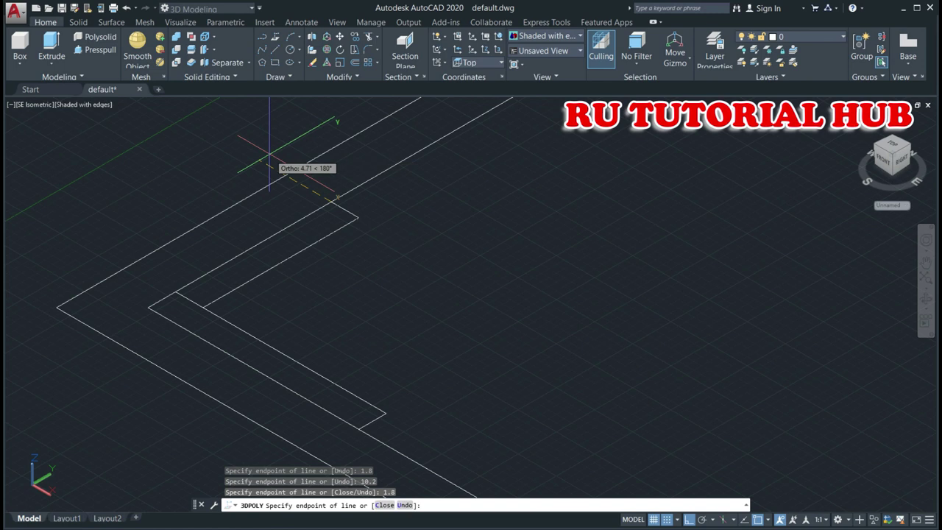
scroll(177, 294, "up", 2)
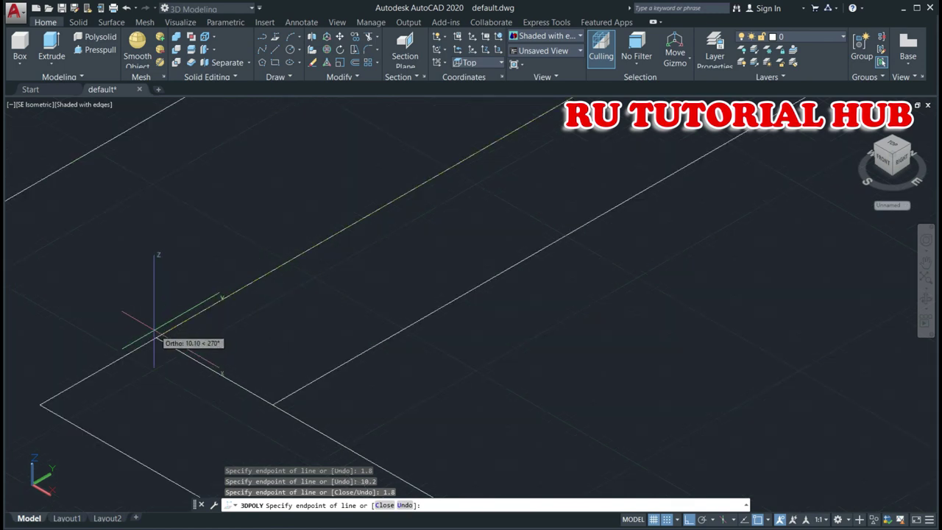
type("1")
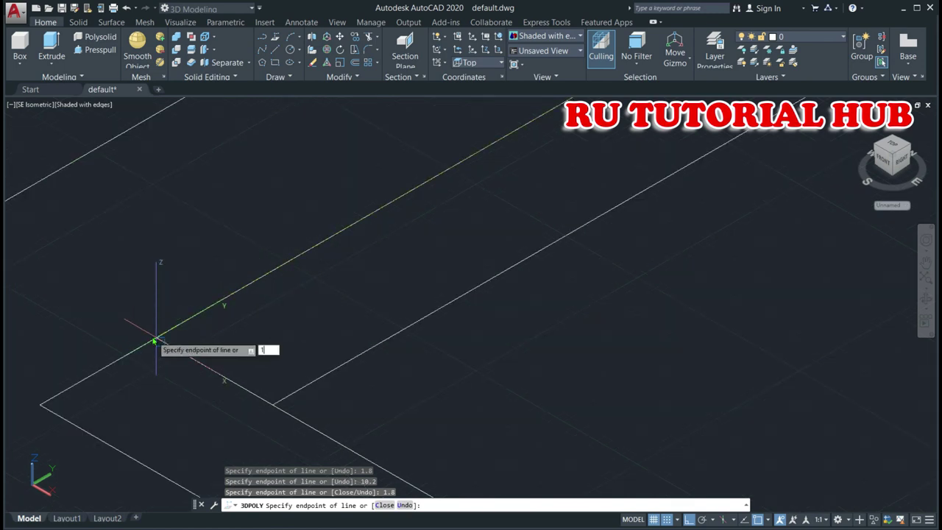
type("0.2")
key("Return")
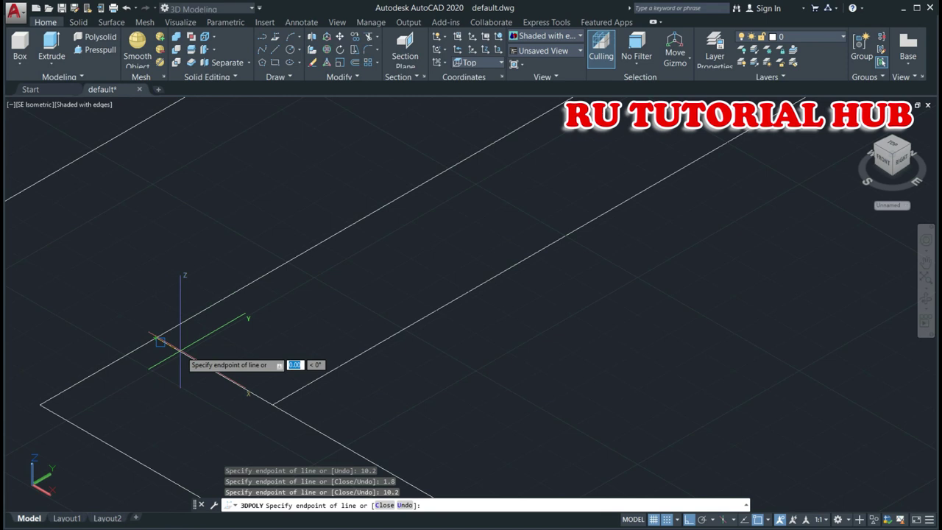
key("Escape")
key("Escape")
key("Escape")
key("Escape")
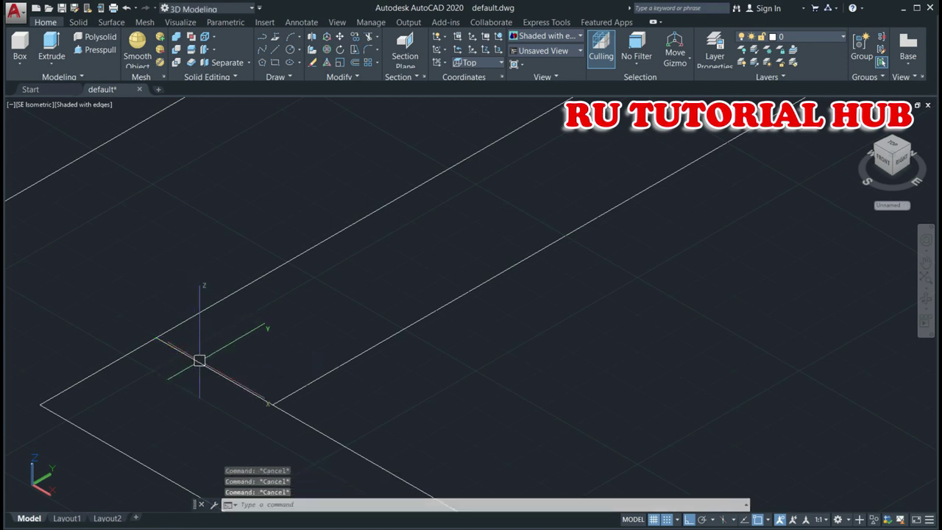
Step: In the 3D Object Snap settings, uncheck Perpendicular, Node, Edge and Knot, then apply
left_click(343, 361)
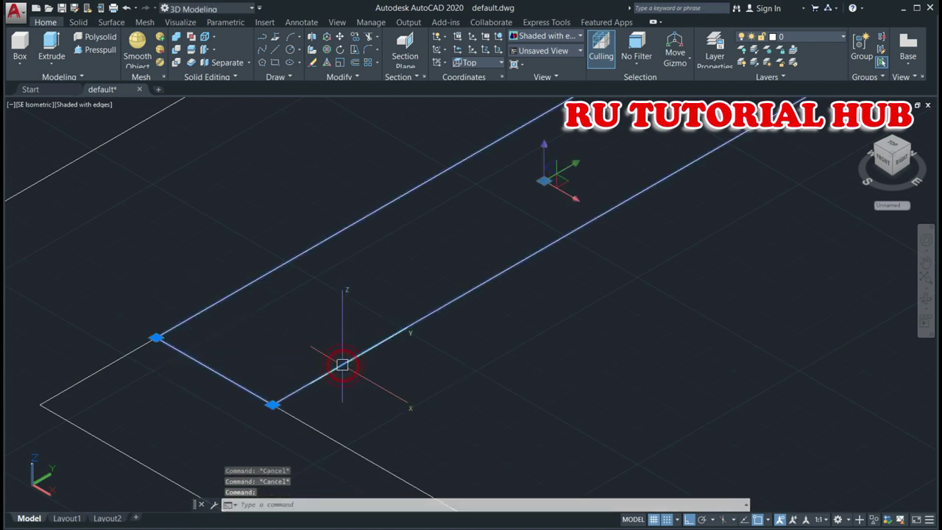
key("Escape")
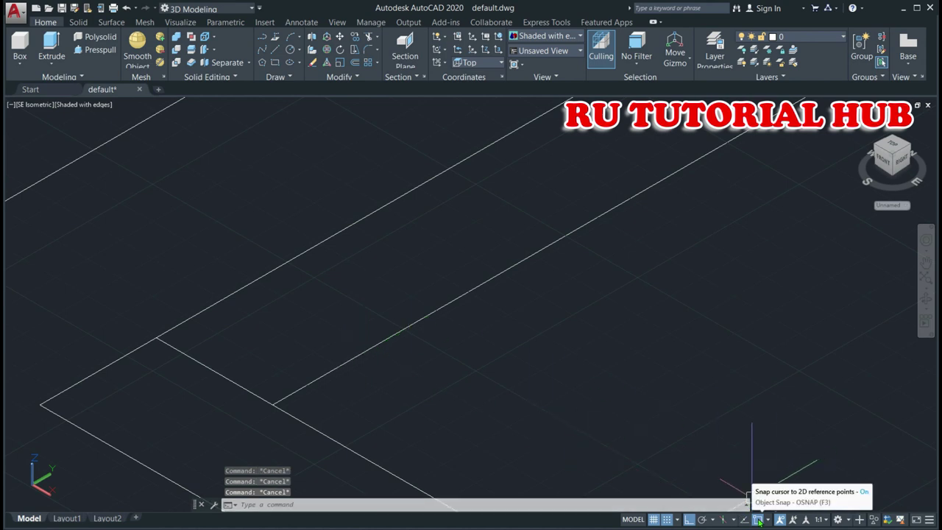
left_click(767, 519)
left_click(772, 504)
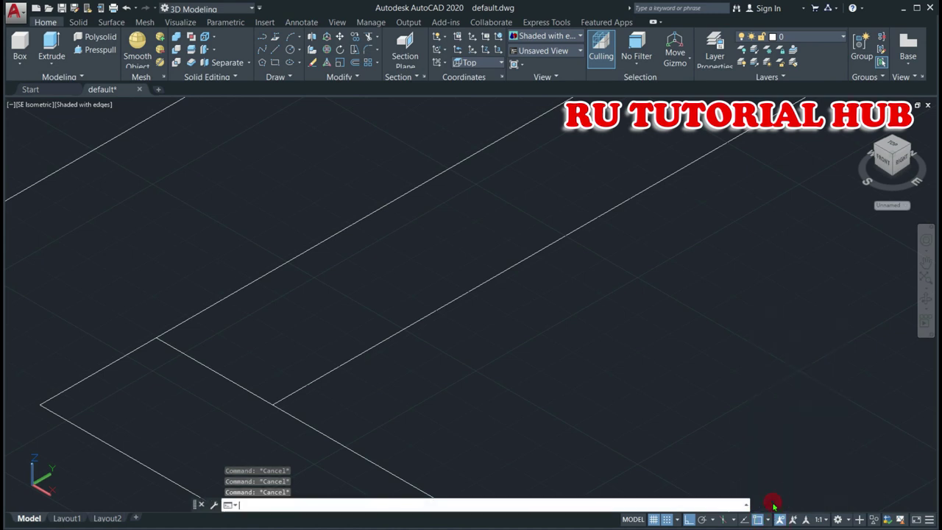
left_click(439, 180)
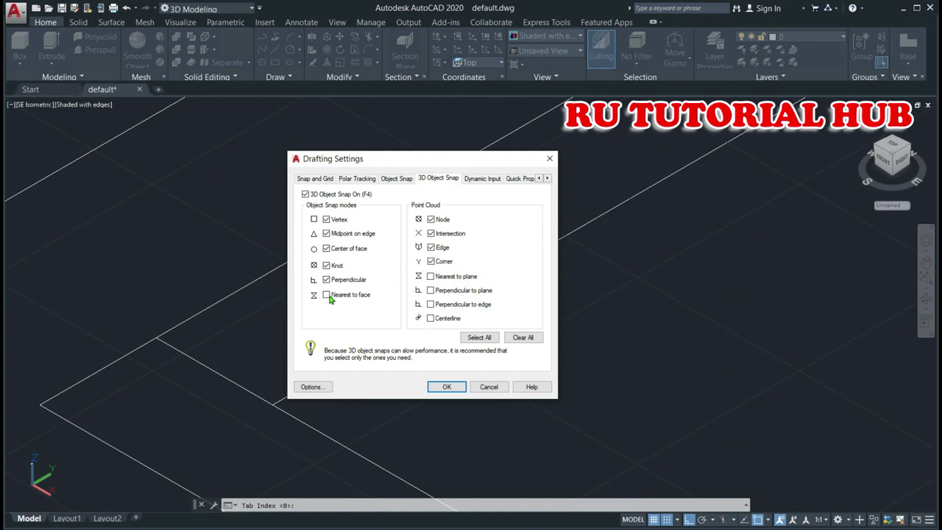
left_click(327, 280)
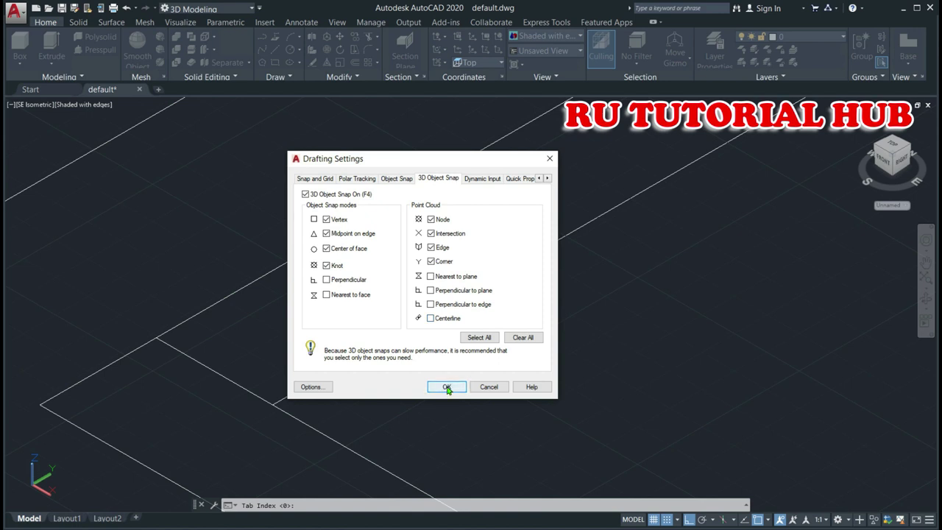
left_click(430, 219)
left_click(431, 247)
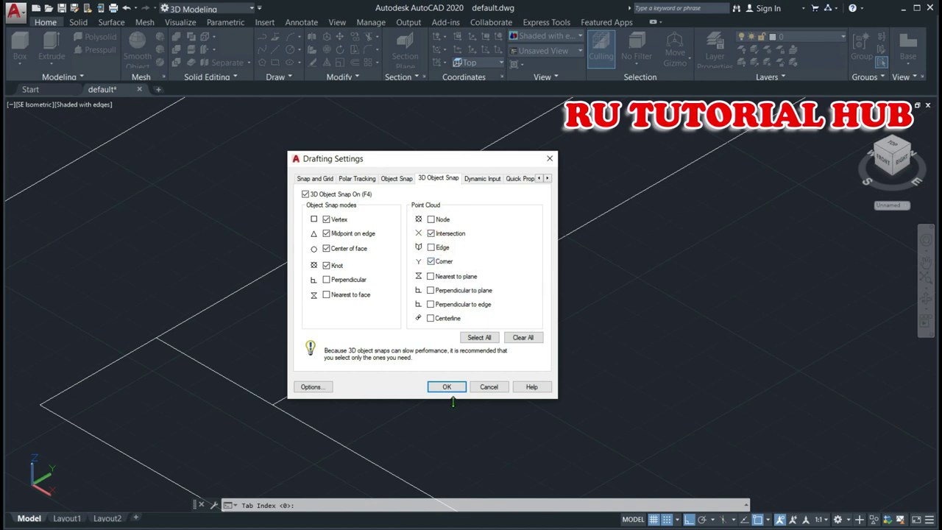
left_click(326, 265)
left_click(448, 386)
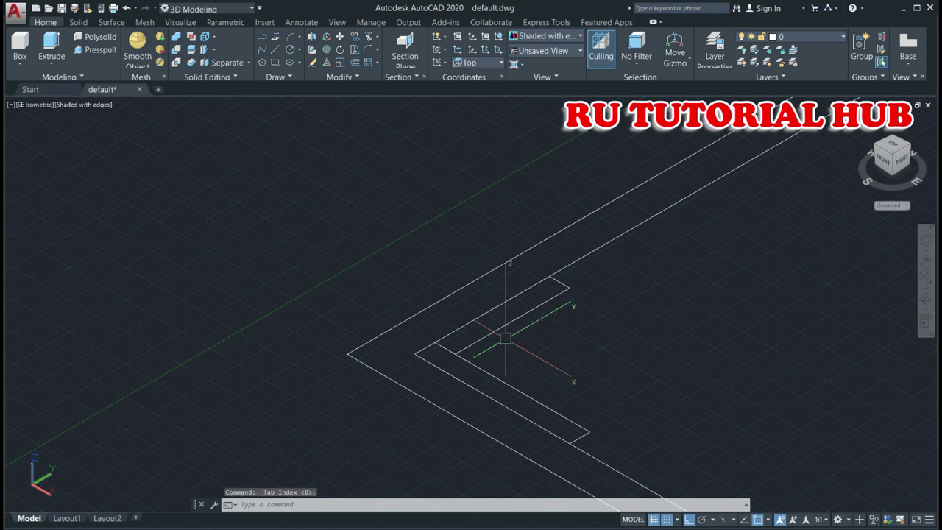
Step: Extrude both corner profiles 75.2 units into an L-shaped leg
key("Escape")
key("Escape")
key("Escape")
type("EXT")
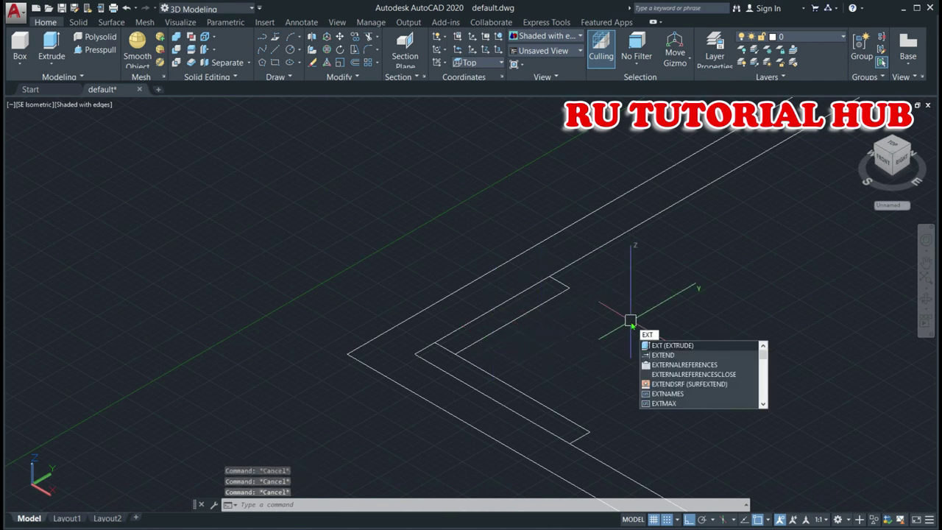
key("Return")
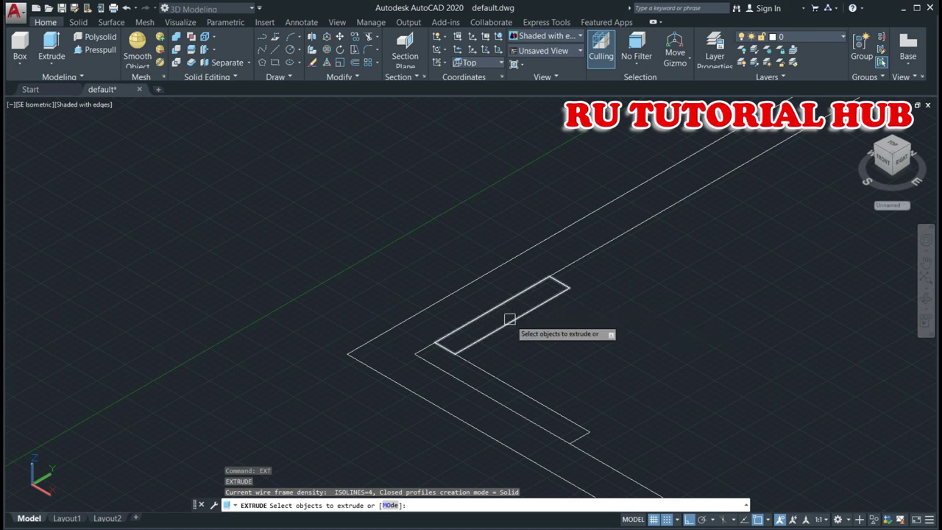
left_click(509, 319)
left_click(490, 375)
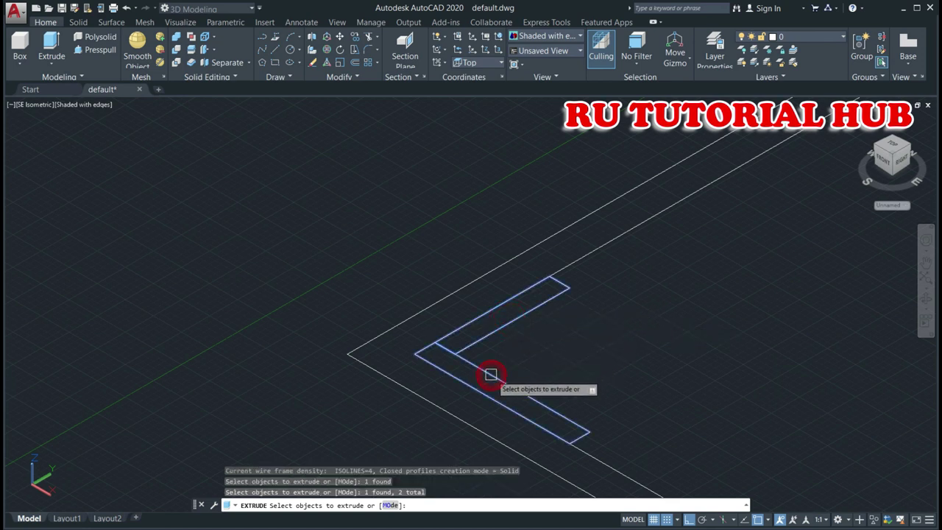
key("Return")
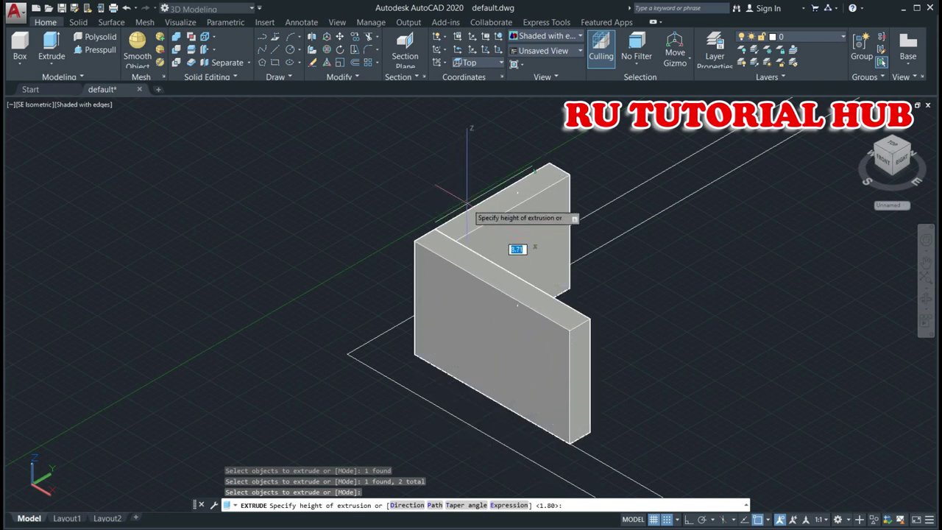
type("75.2")
key("Return")
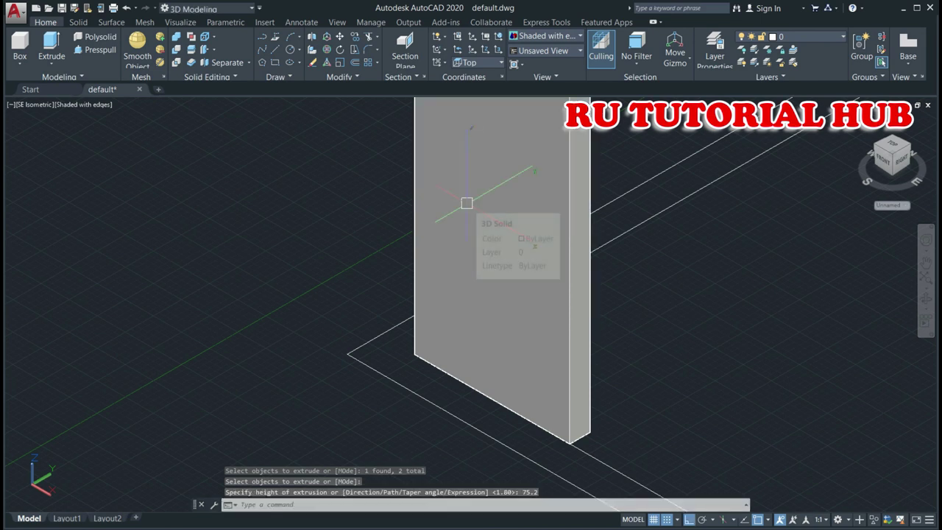
key("Escape")
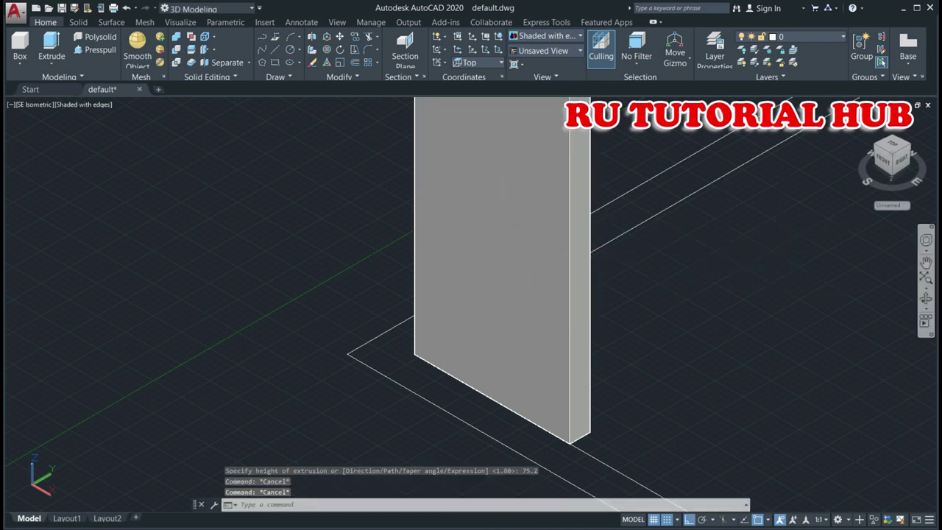
Step: Pan and zoom out so the whole tabletop outline is centred in view
left_click(926, 261)
left_click_drag(715, 252, 462, 311)
scroll(463, 309, "down", 3)
scroll(463, 309, "down", 2)
left_click_drag(517, 283, 449, 281)
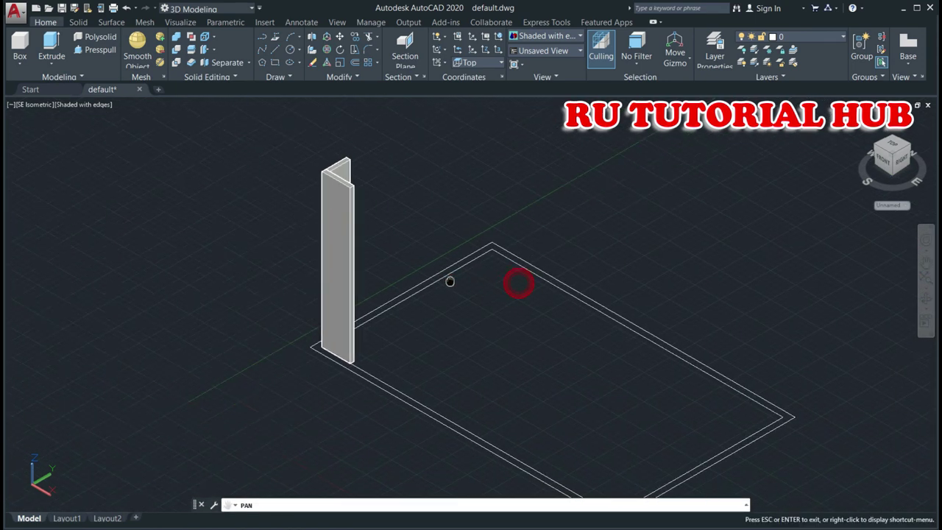
Step: Measure the leg with DIST from top to base to confirm 75.20 units
scroll(449, 280, "up", 2)
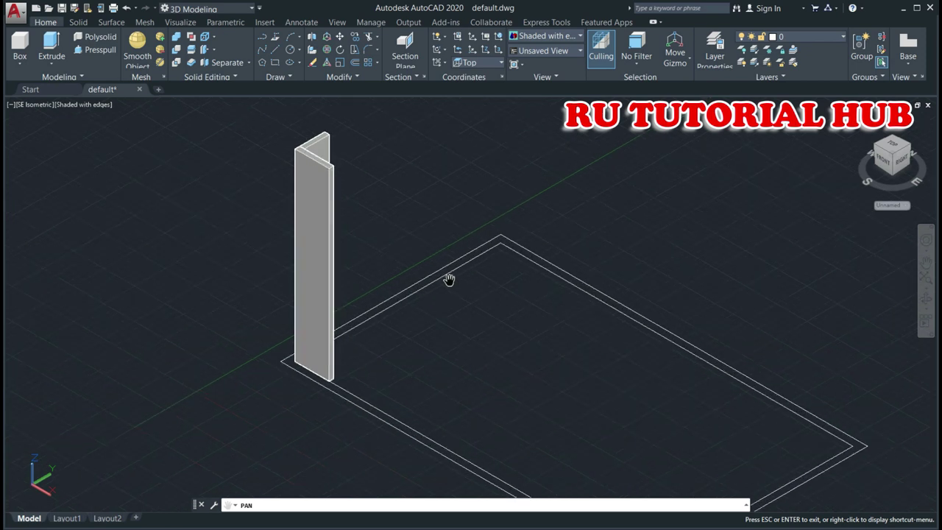
key("Escape")
key("Escape")
key("Escape")
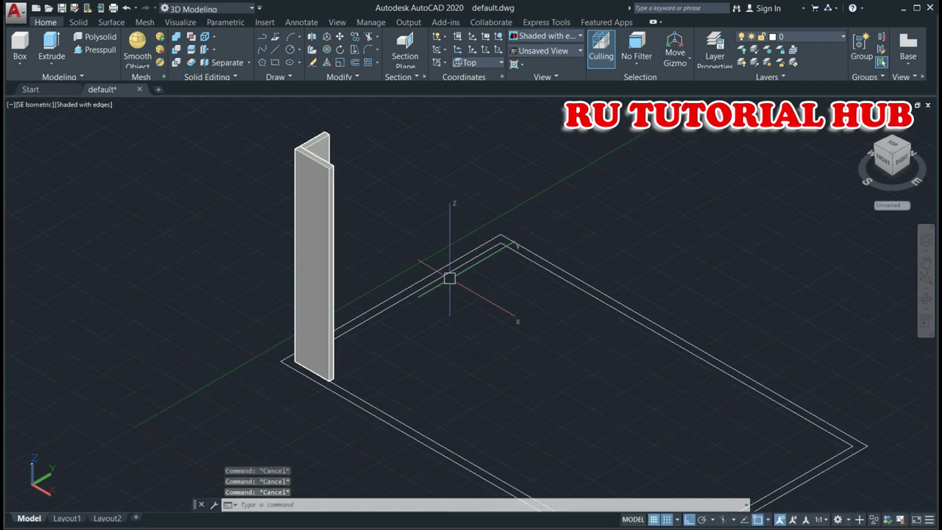
type("dist")
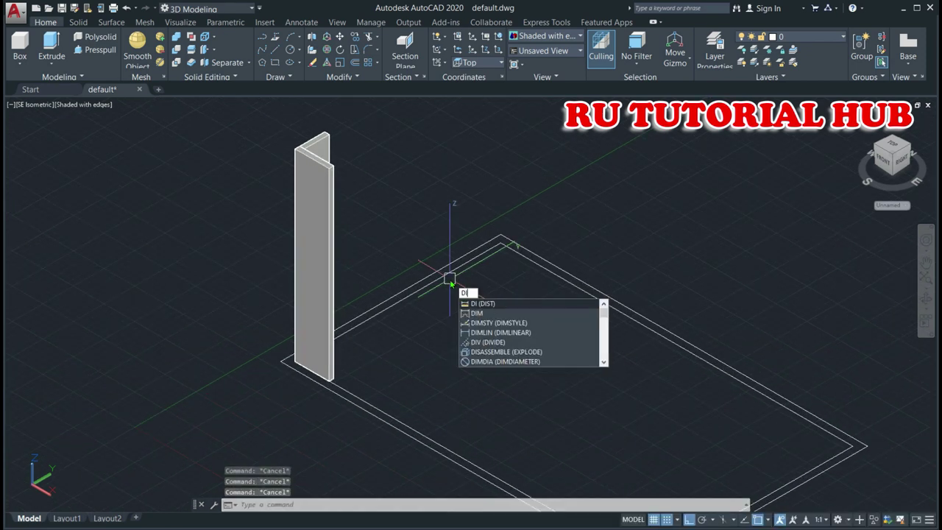
key("Return")
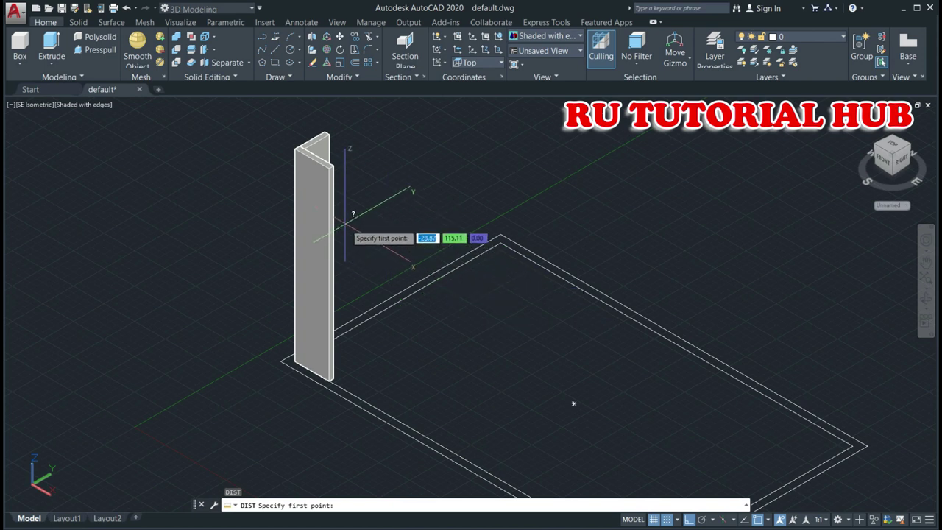
left_click(327, 170)
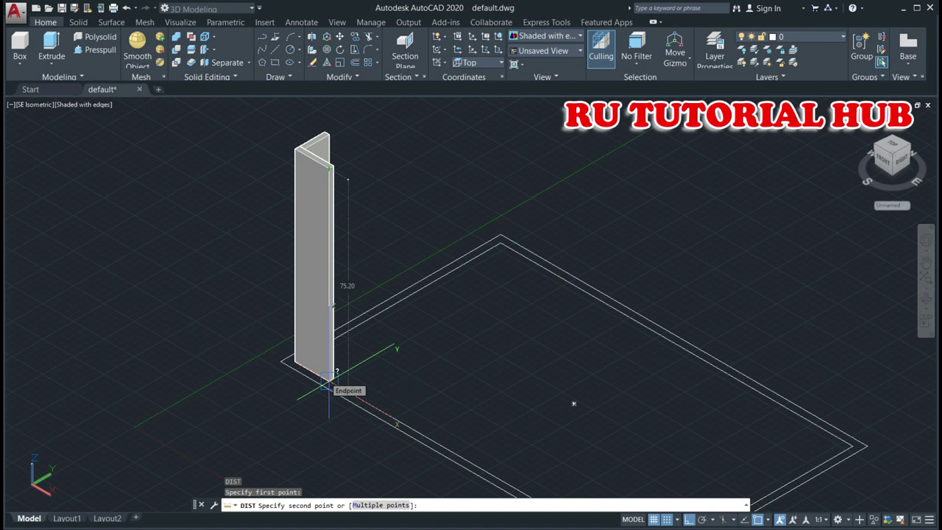
key("Escape")
key("Escape")
key("Escape")
Step: Mirror both L-shaped leg pieces across the outline, keeping the original leg
type("MI")
key("Return")
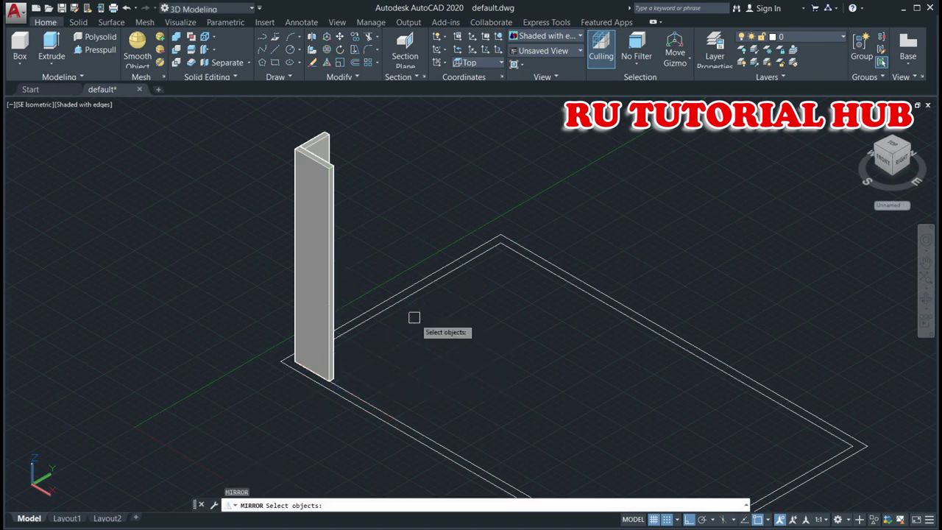
middle_click_drag(414, 319, 385, 251)
left_click(305, 236)
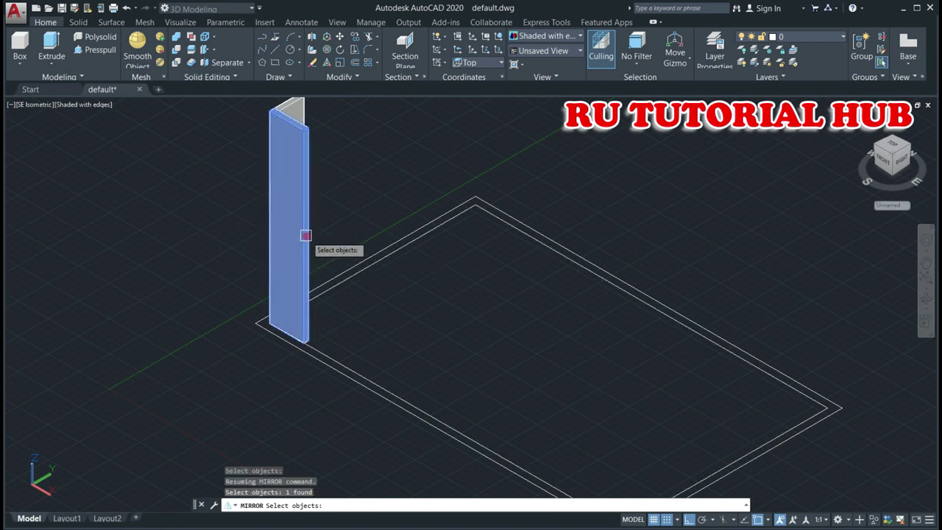
left_click(298, 103)
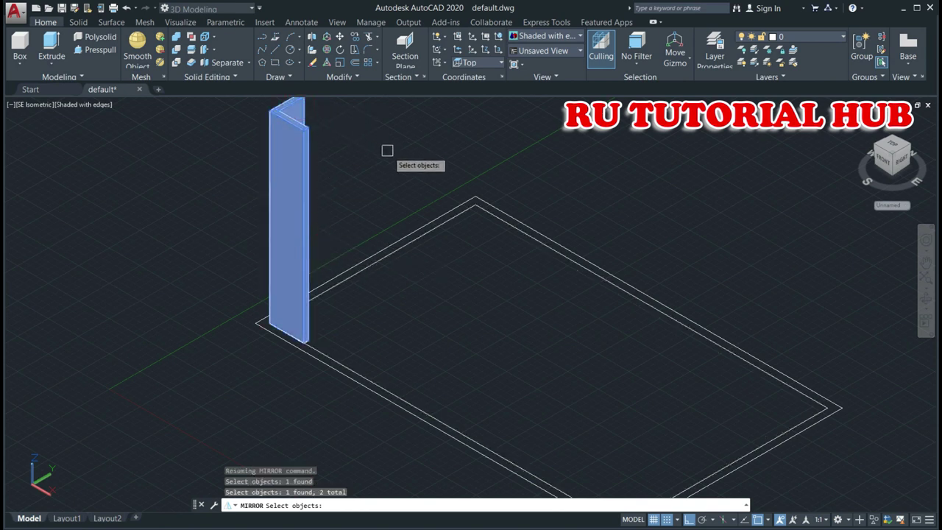
key("Return")
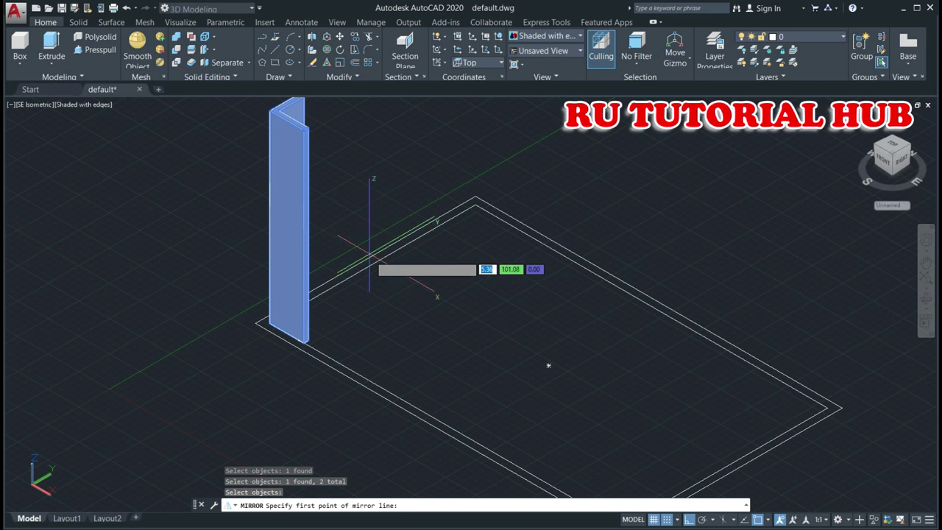
left_click(374, 262)
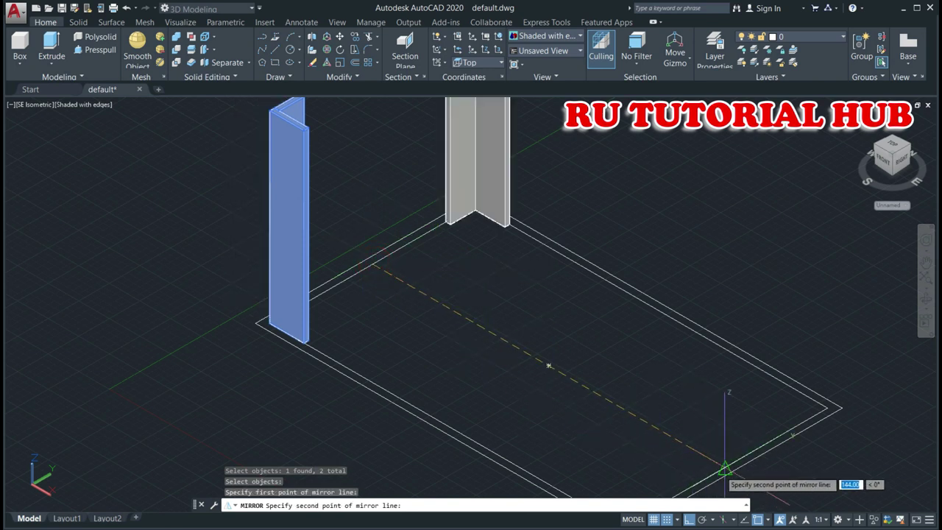
left_click(722, 470)
key("Return")
Step: Orbit and pan the view to frame both legs and the outline
mouse_move(672, 331)
middle_mouse_down("shift")
mouse_move(711, 293)
mouse_move(670, 336)
mouse_move(360, 338)
mouse_move(363, 363)
mouse_move(342, 362)
middle_mouse_up("shift")
left_click(926, 263)
mouse_move(275, 279)
left_mouse_down()
mouse_move(672, 304)
mouse_move(683, 290)
mouse_move(706, 296)
mouse_move(705, 287)
left_mouse_up()
left_click(926, 298)
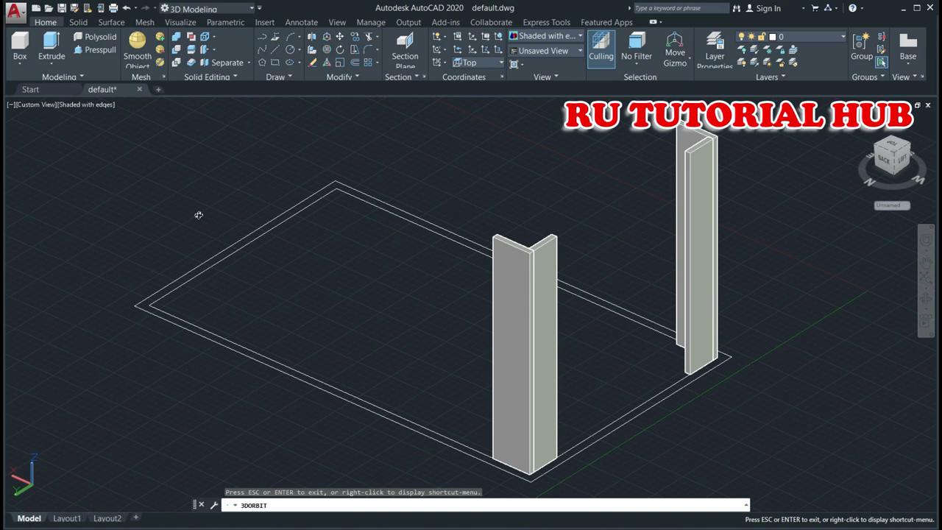
key("Escape")
left_click(82, 105)
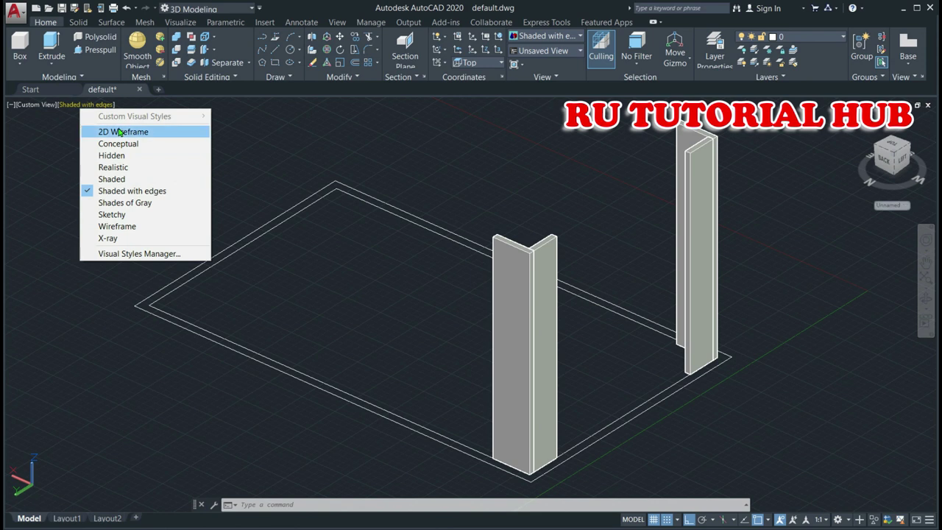
Step: In 2D Wireframe, mirror the two front legs to the opposite side, keeping the originals
left_click(119, 133)
type("MI")
key("Return")
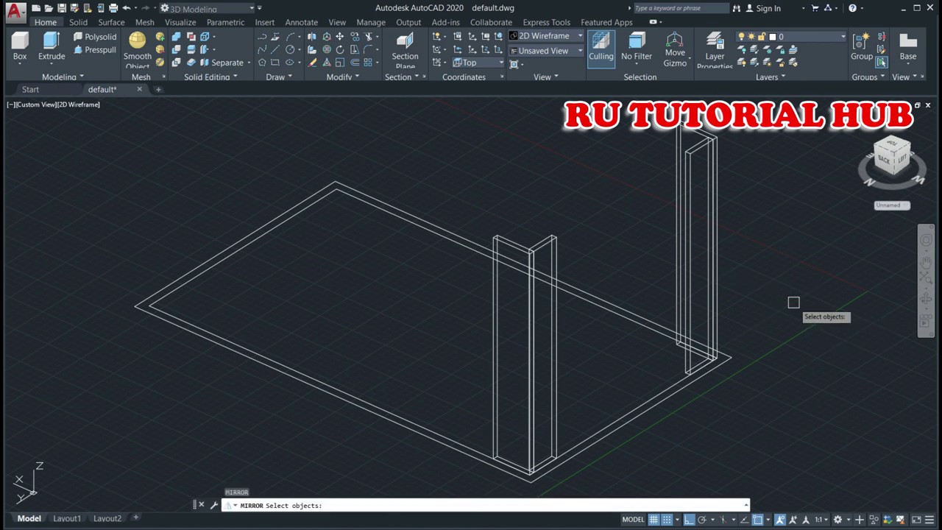
left_click(771, 171)
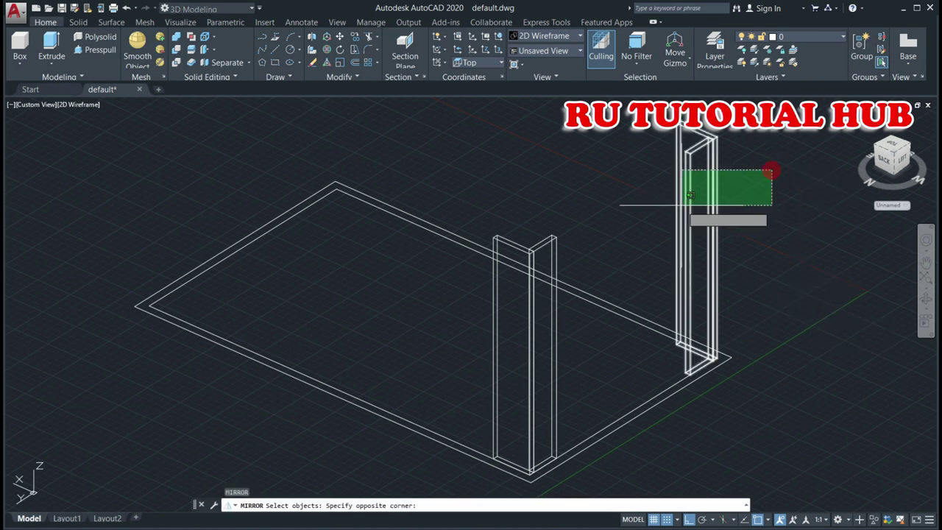
left_click(648, 216)
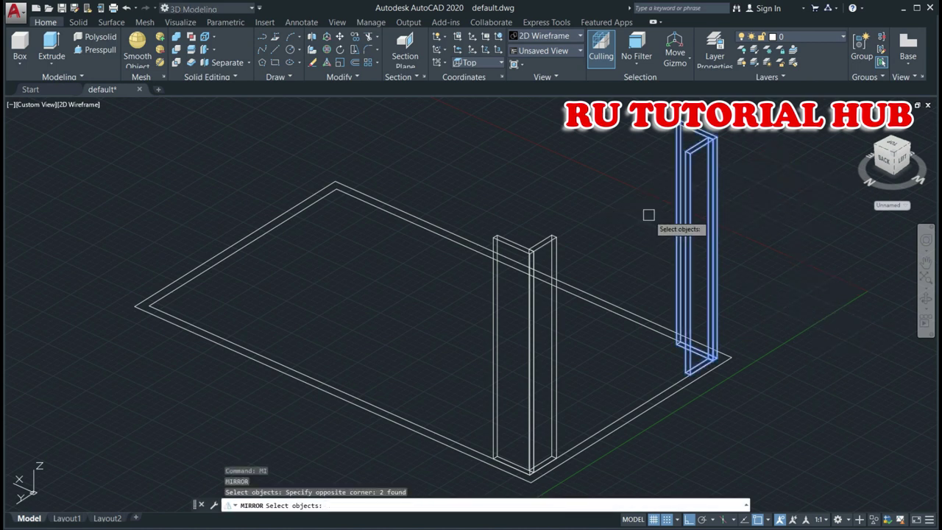
left_click(588, 346)
left_click(453, 347)
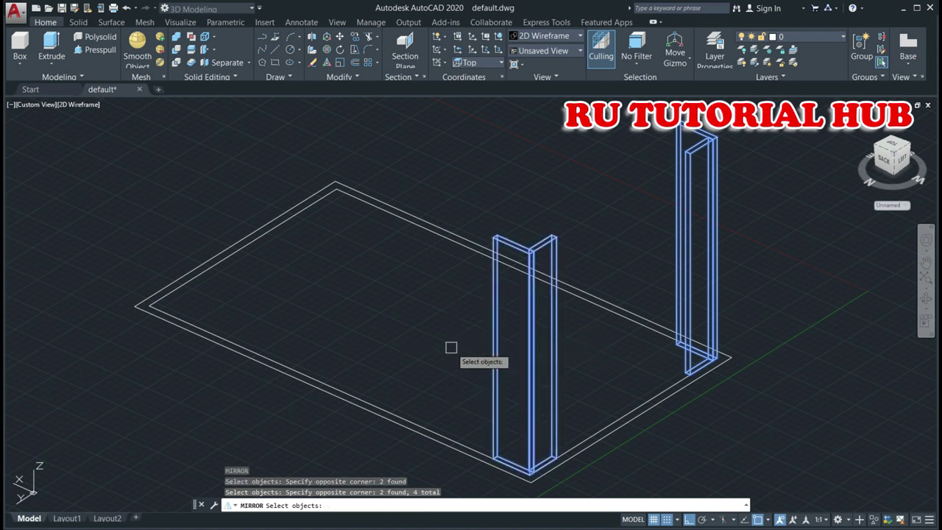
key("Return")
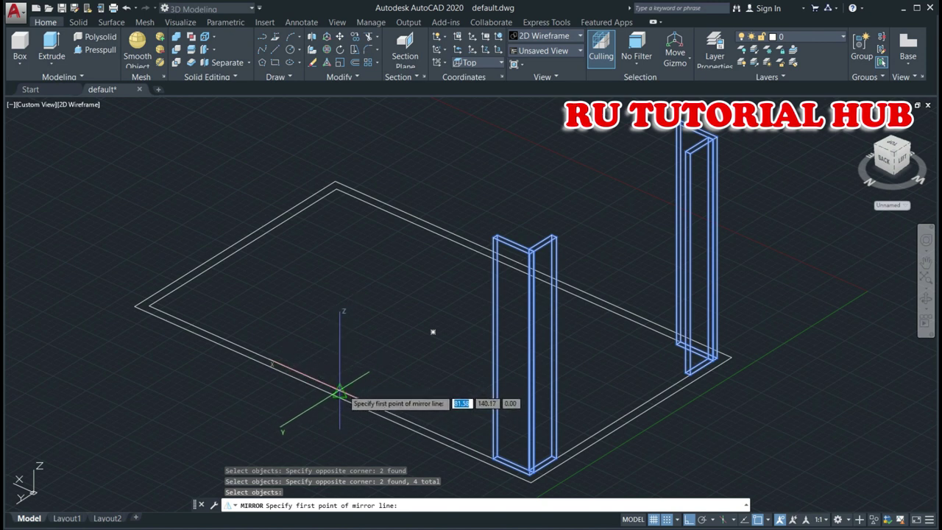
left_click(342, 390)
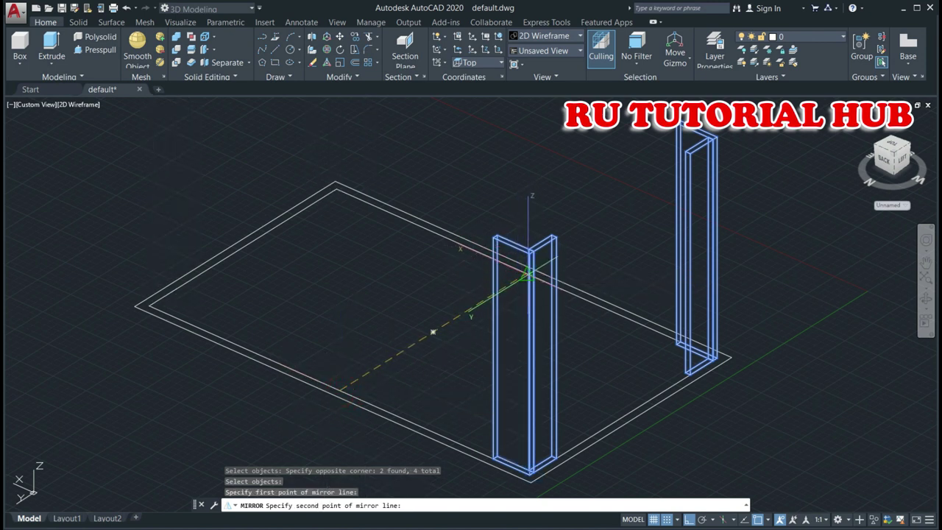
left_click(529, 275)
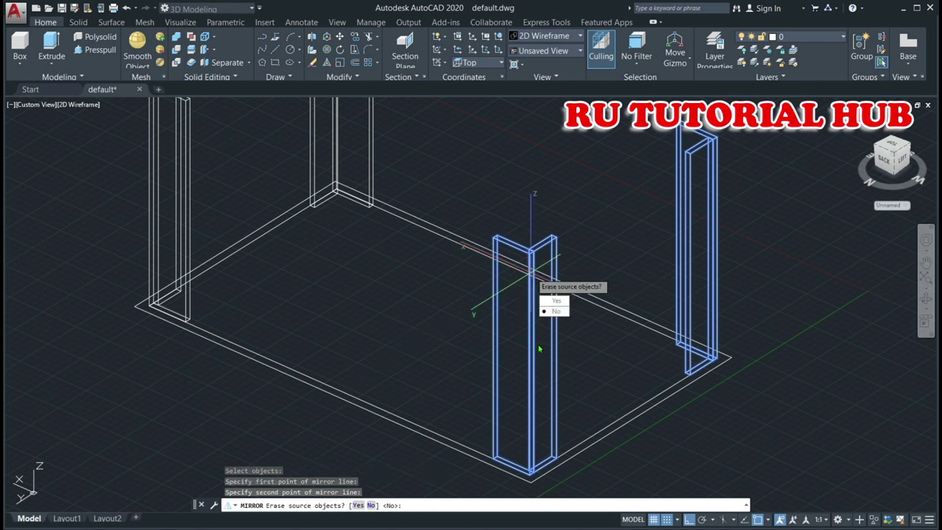
key("Escape")
scroll(581, 308, "down", 3)
Step: Start a 3D polyline at the back leg's top corner with a 1.8 segment
key("Escape")
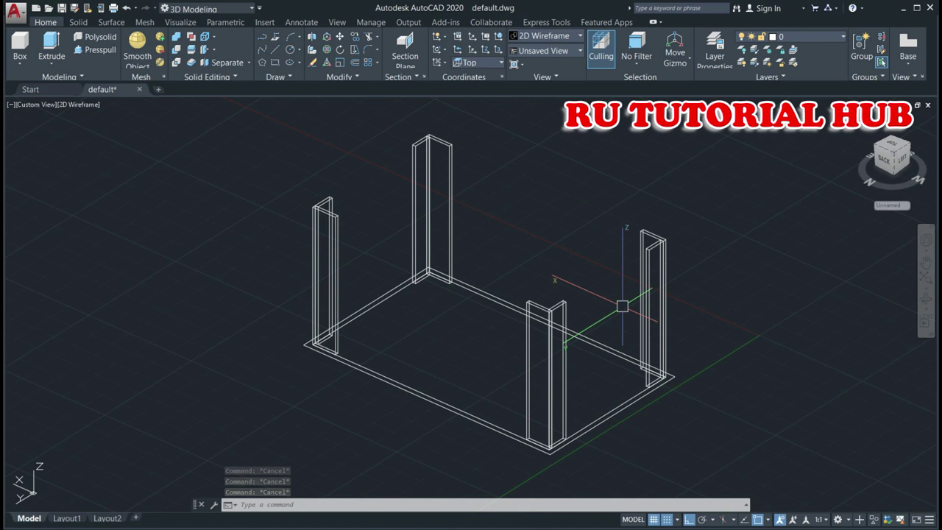
type("3DPOLY")
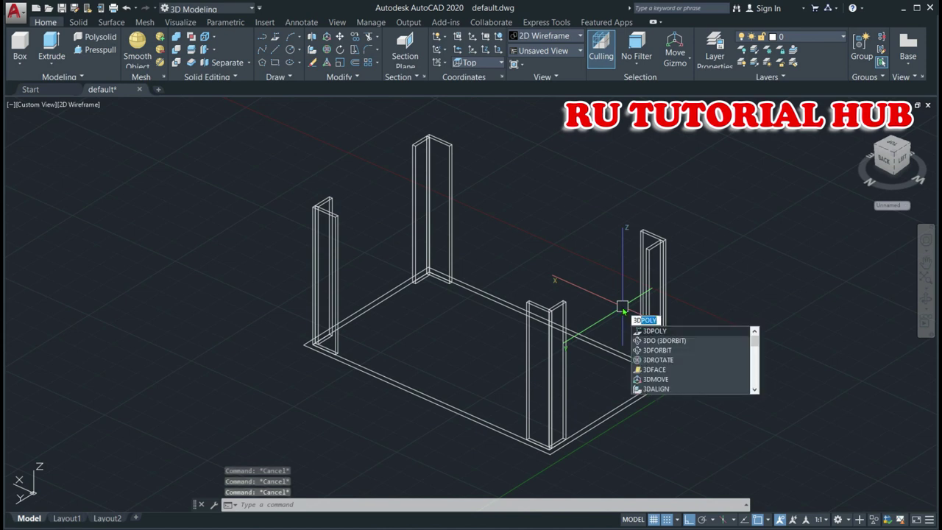
key("Return")
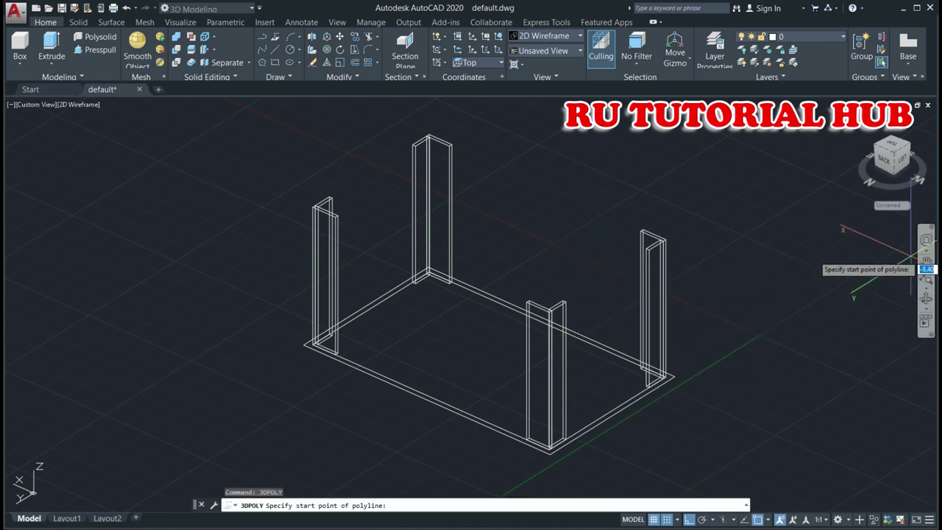
left_click(925, 261)
scroll(654, 183, "down", 3)
scroll(653, 183, "up", 2)
scroll(588, 158, "up", 6)
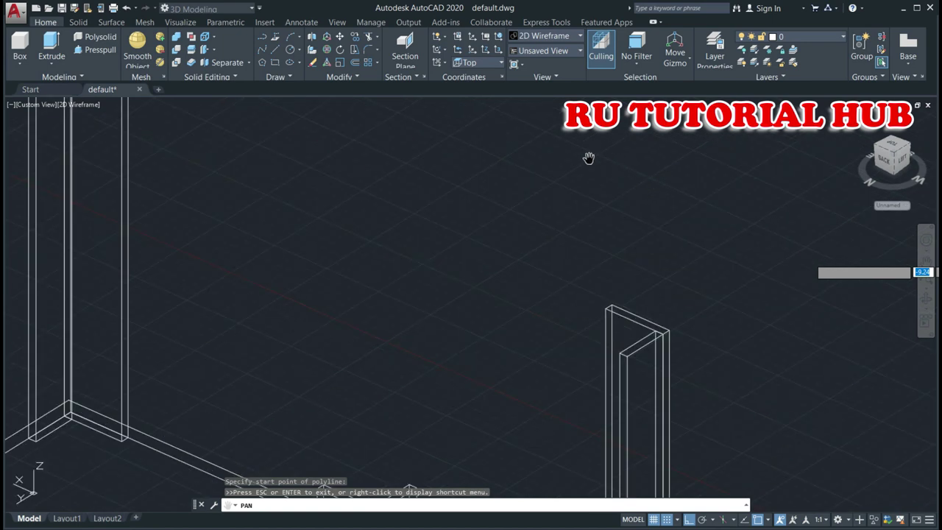
left_click_drag(490, 157, 741, 312)
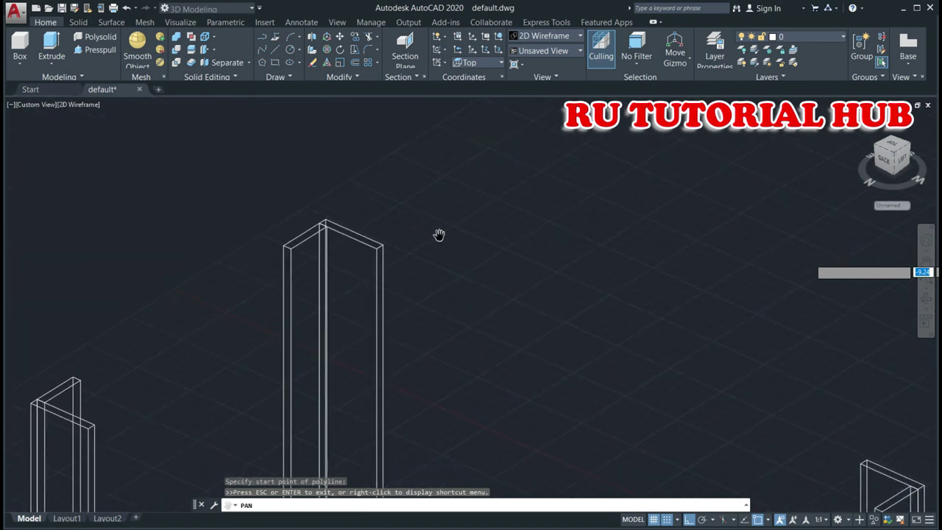
key("Escape")
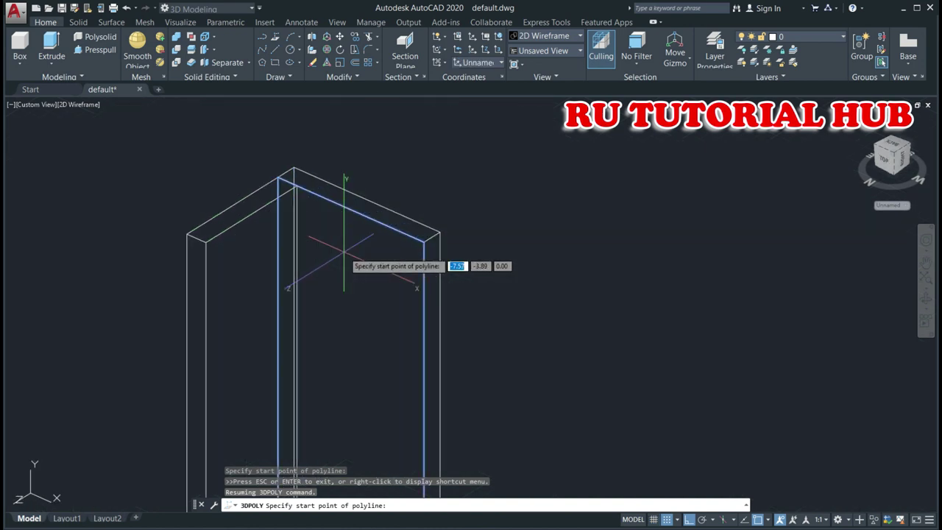
scroll(346, 255, "up", 3)
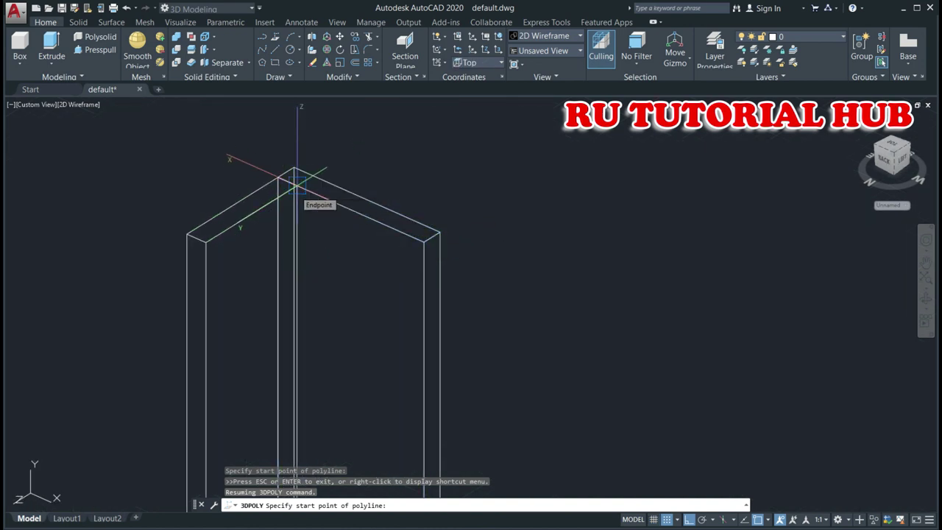
left_click(296, 184)
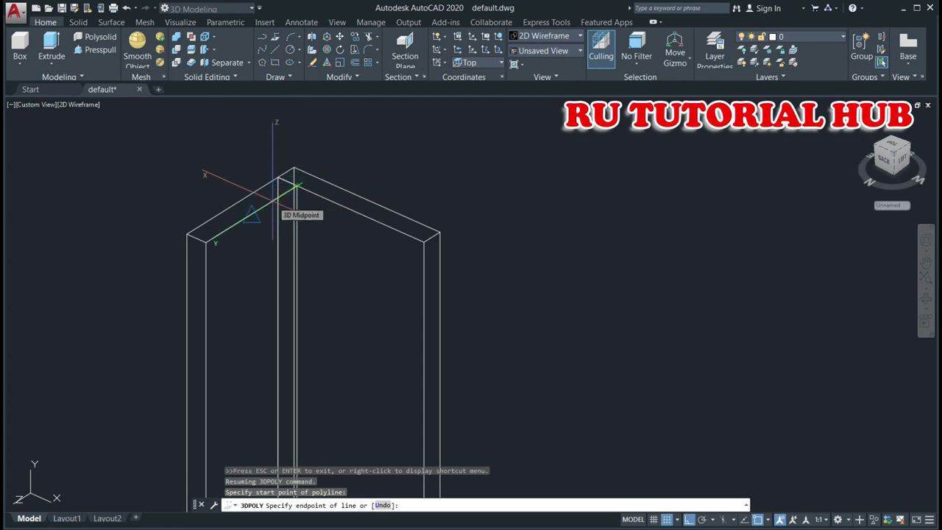
type("1.8")
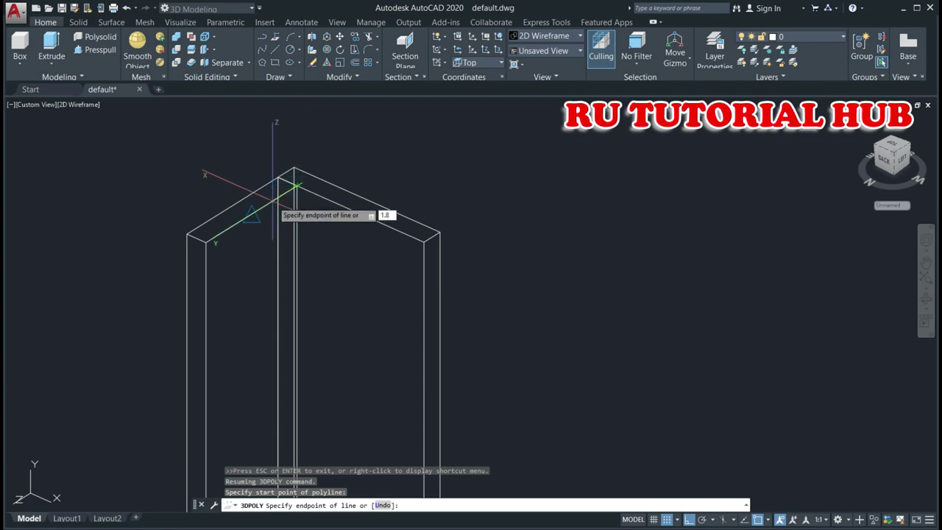
key("Return")
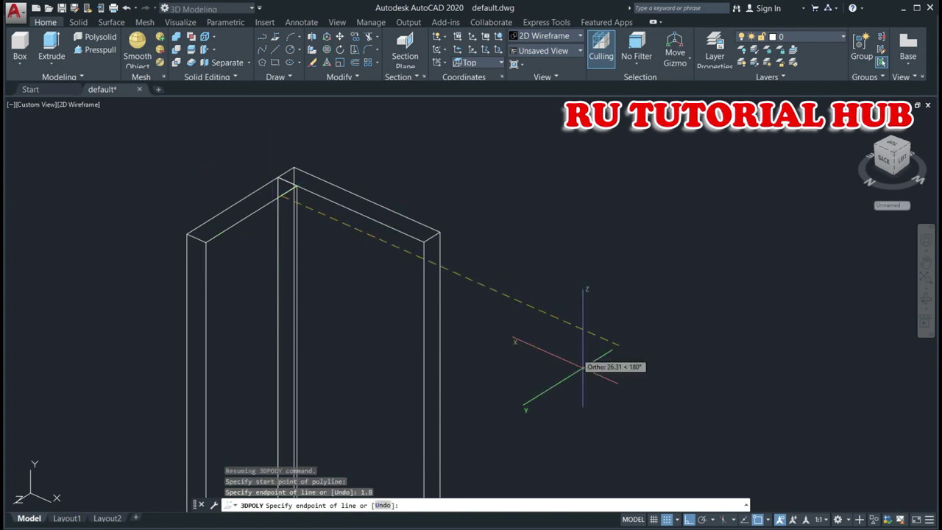
Step: Complete the rail outline with 140.4 and 1.8 segments and close it
left_click(924, 264)
left_click_drag(870, 409, 635, 318)
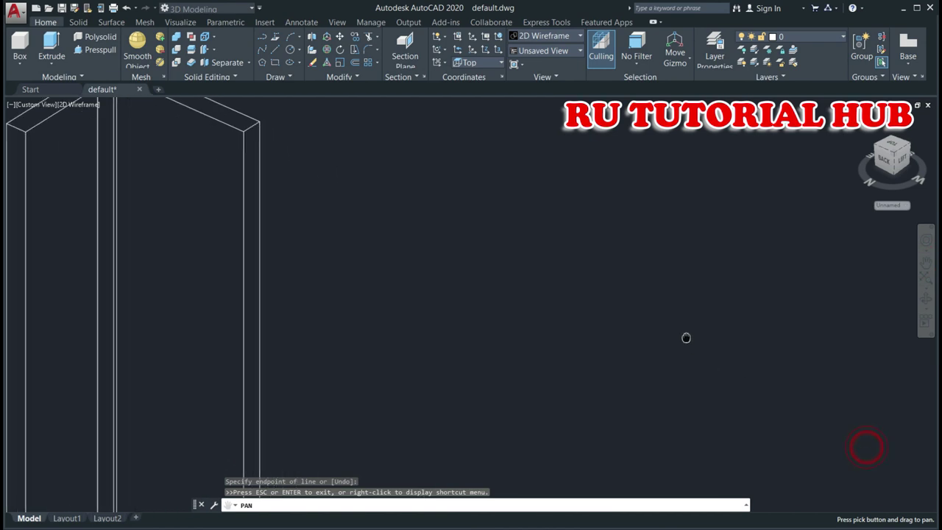
scroll(636, 318, "down", 3)
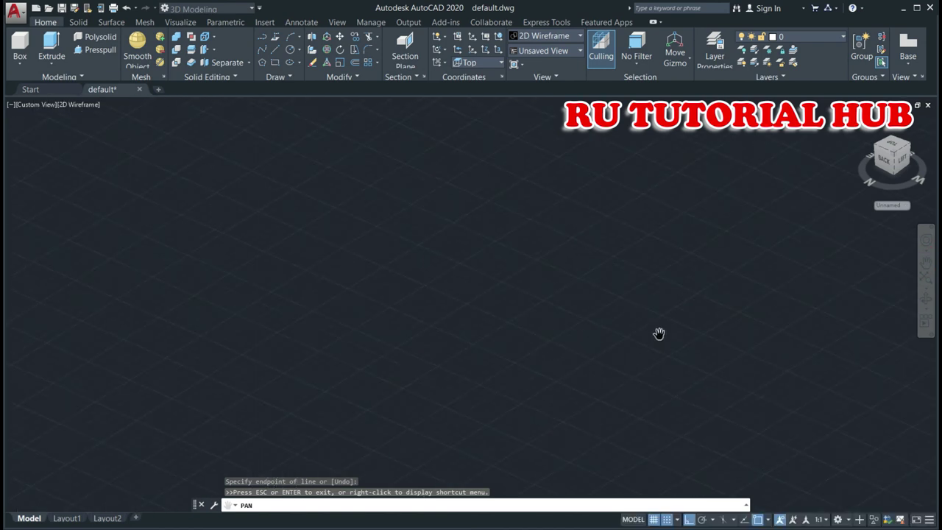
scroll(660, 341, "up", 2)
scroll(486, 245, "up", 3)
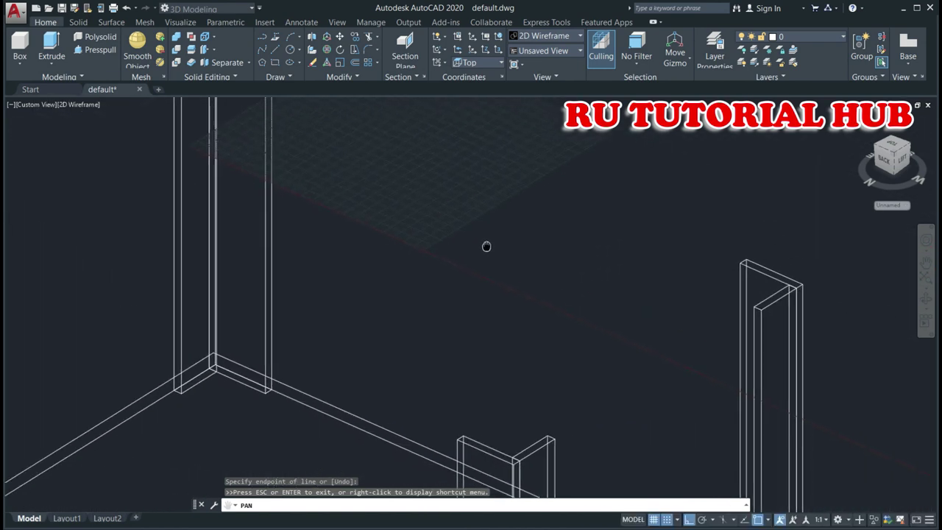
key("Escape")
type("u")
key("Return")
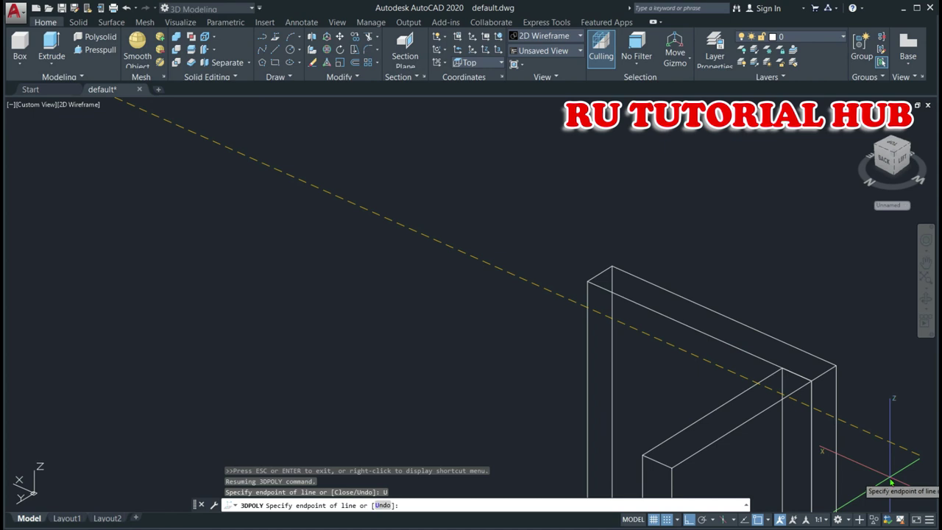
type("140.4")
key("Return")
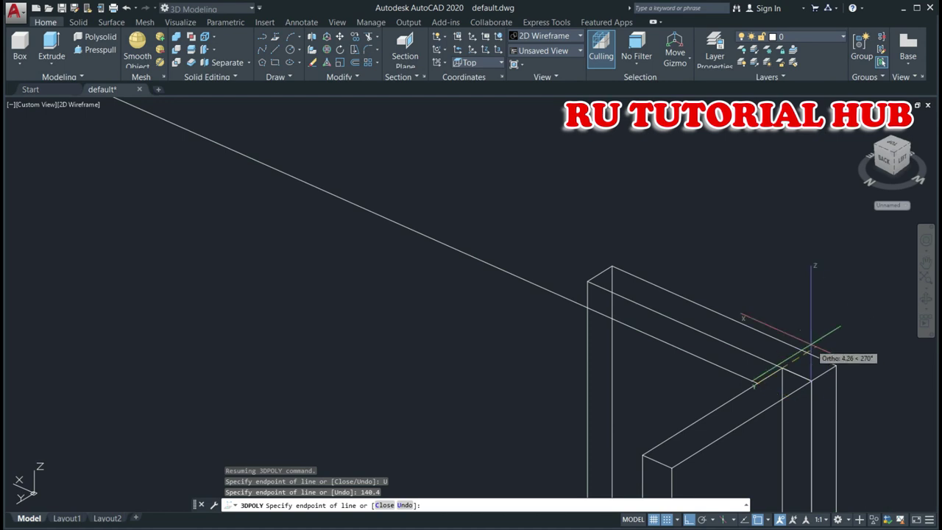
type("1.8")
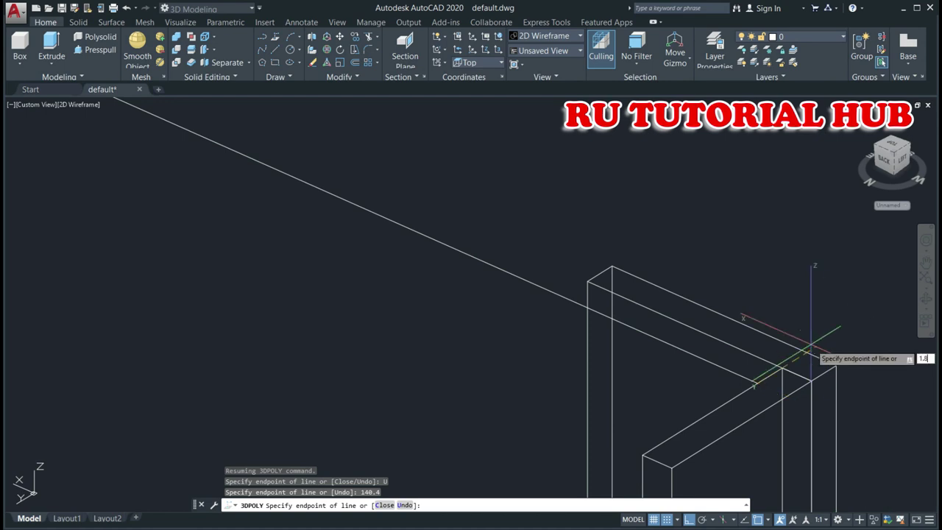
key("Return")
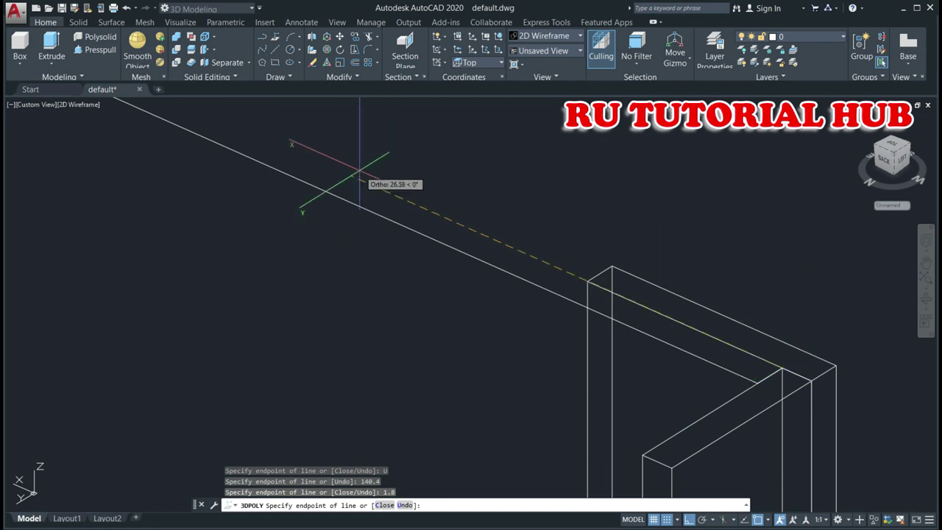
type("c")
key("Return")
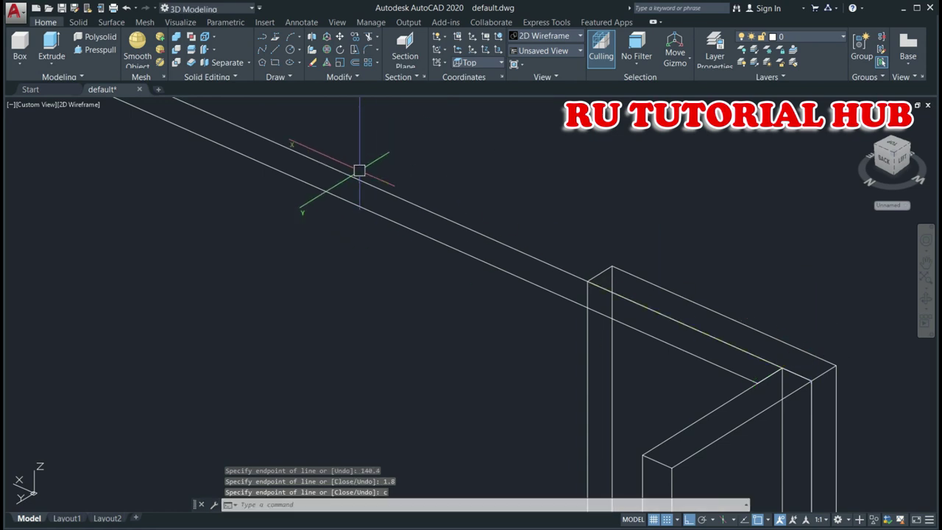
key("Escape")
key("Escape")
key("Escape")
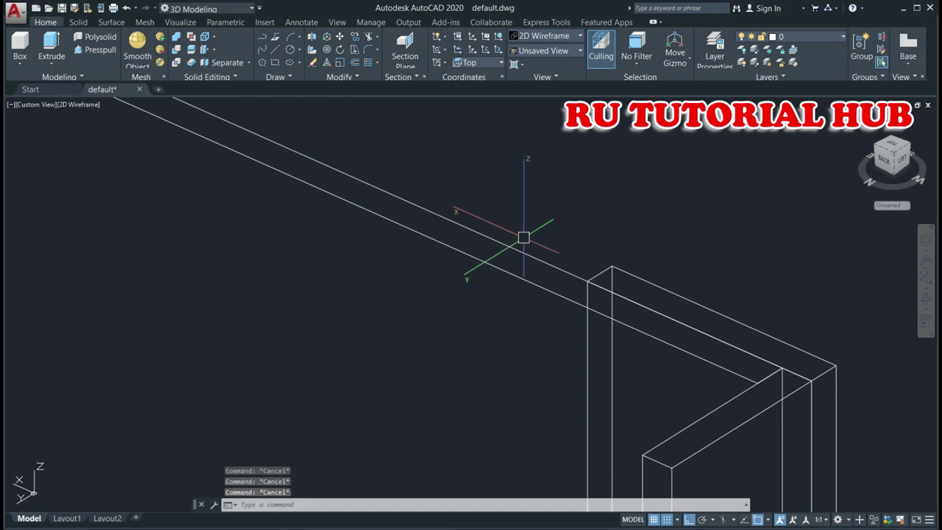
Step: Center the table frame, then extrude the back rail polyline 12 units into a solid rail
scroll(523, 237, "up", 2)
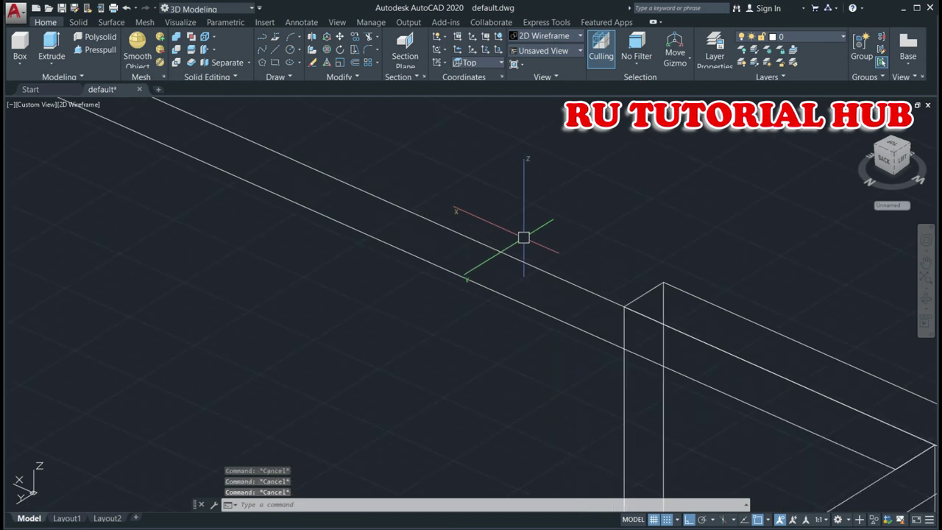
left_click(926, 263)
scroll(641, 262, "down", 3)
scroll(640, 263, "down", 3)
scroll(642, 263, "down", 3)
scroll(643, 264, "down", 3)
scroll(576, 233, "down", 3)
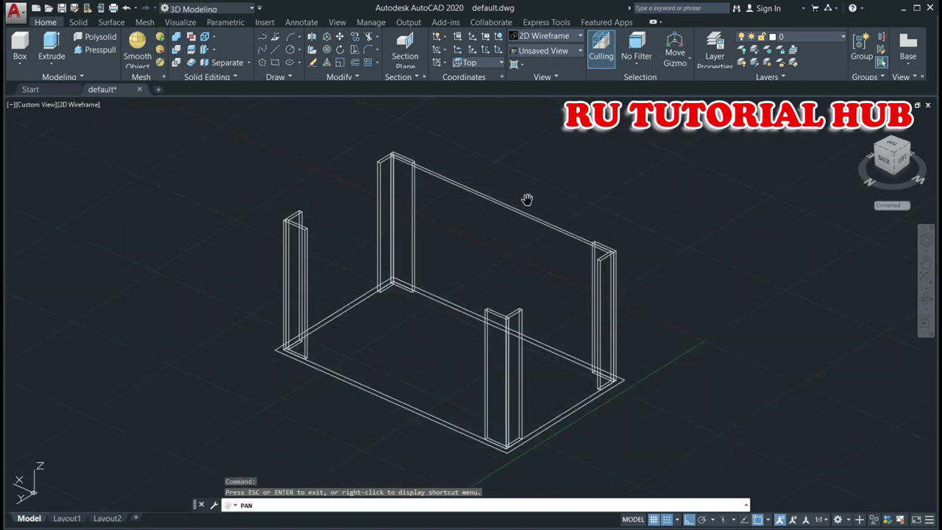
left_click_drag(527, 200, 560, 234)
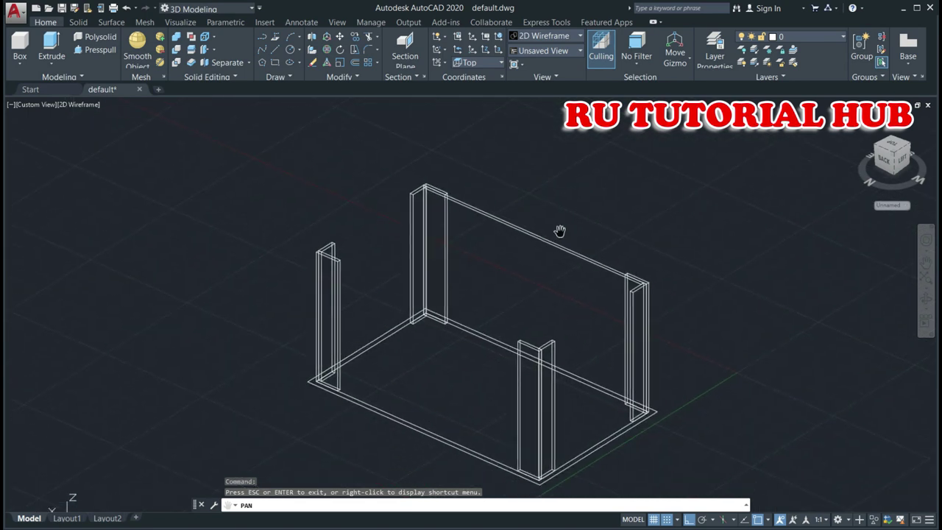
key("Escape")
key("Escape")
key("Escape")
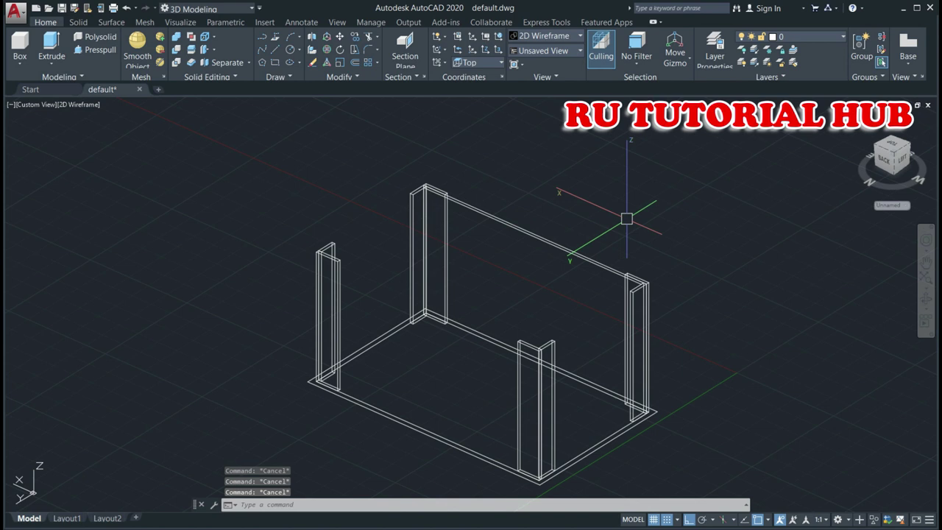
type("ct")
key("Return")
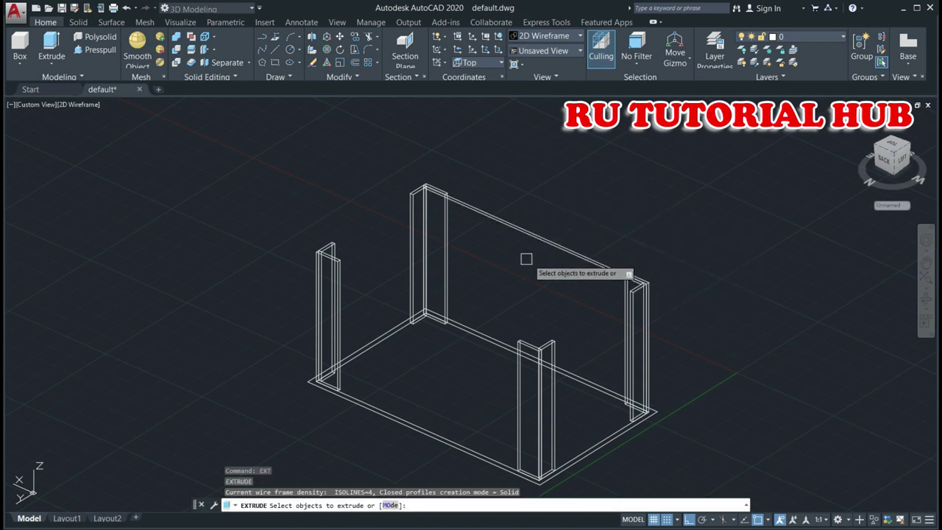
left_click(544, 243)
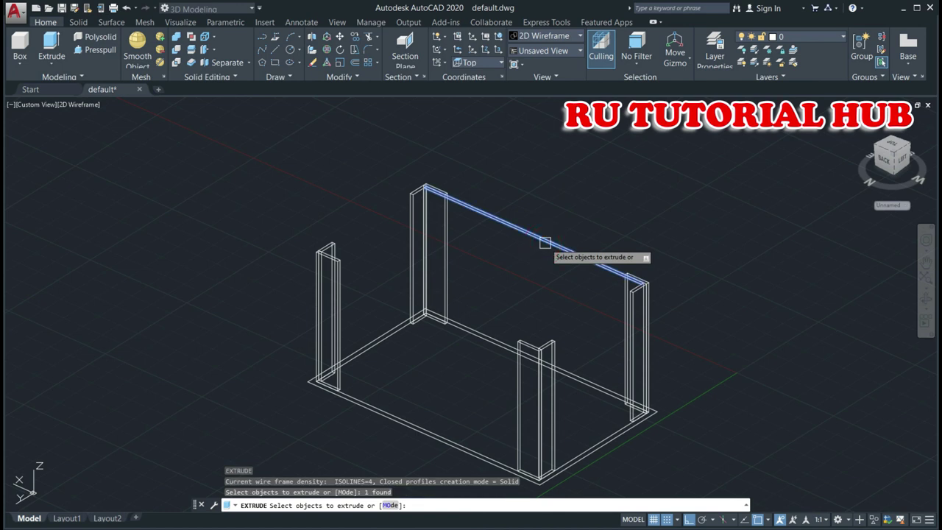
key("Return")
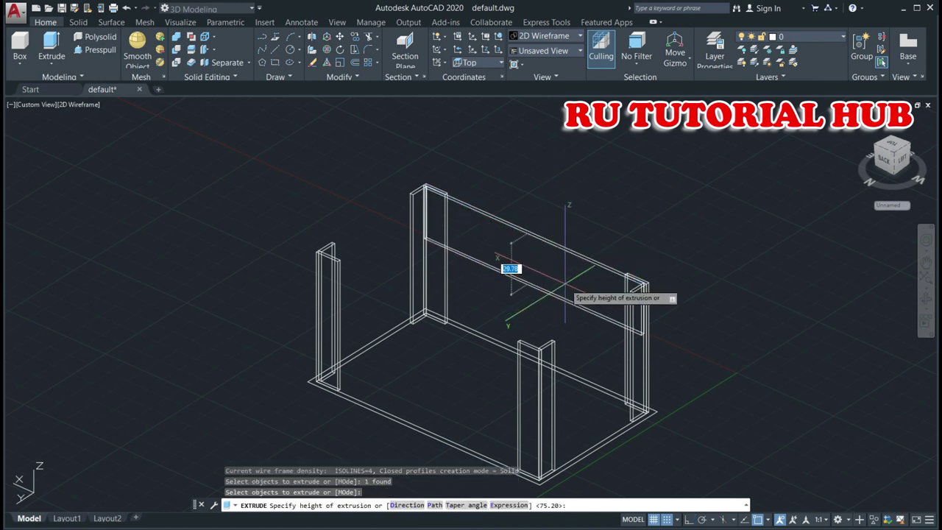
type("12")
key("Escape")
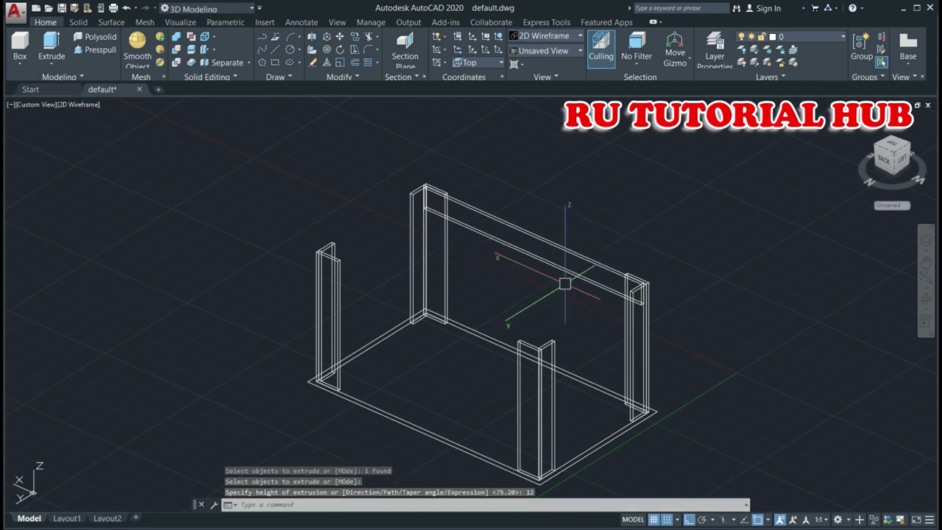
key("Escape")
key("Escape")
Step: Copy the back rail from its corner to the matching corner of the front legs
type("MI")
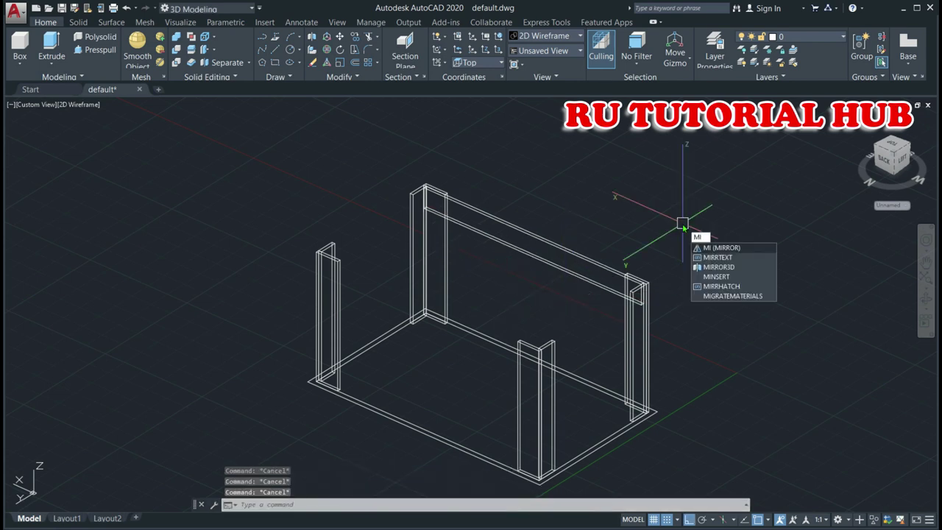
key("Escape")
type("c")
key("Return")
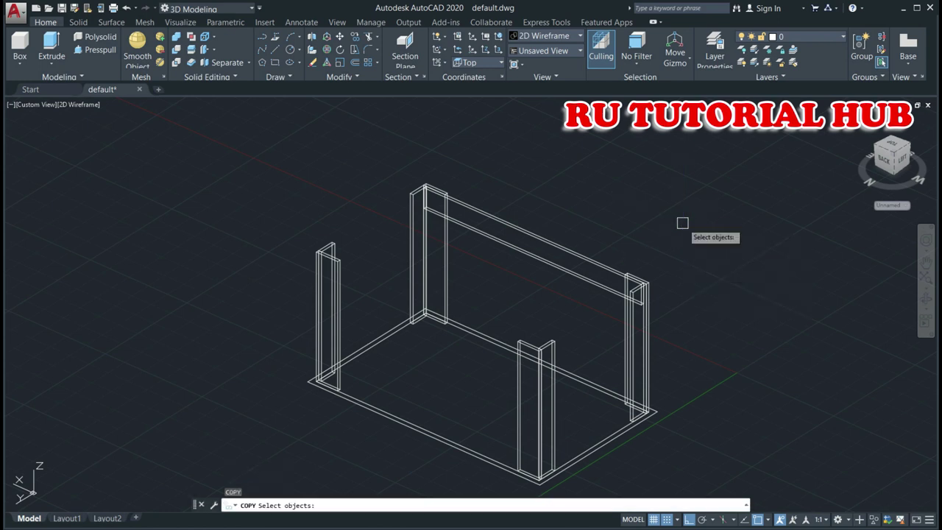
left_click(592, 264)
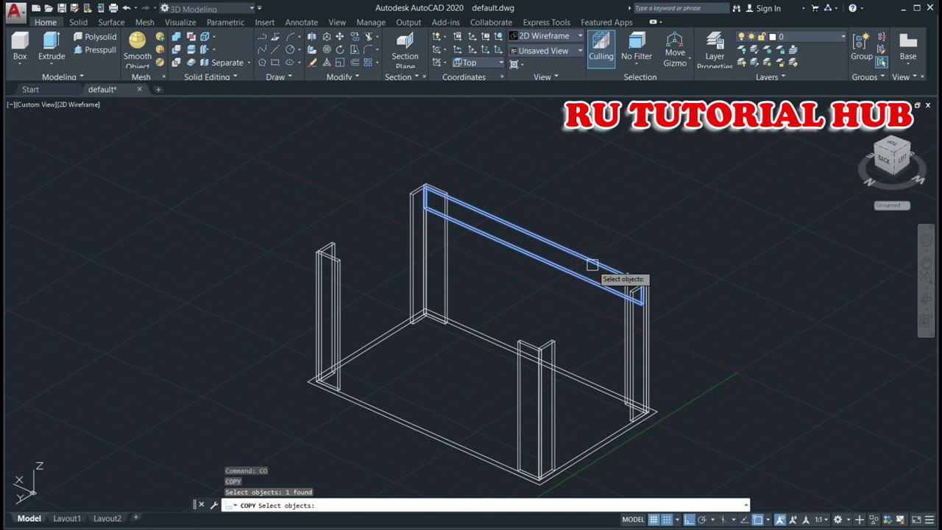
key("Return")
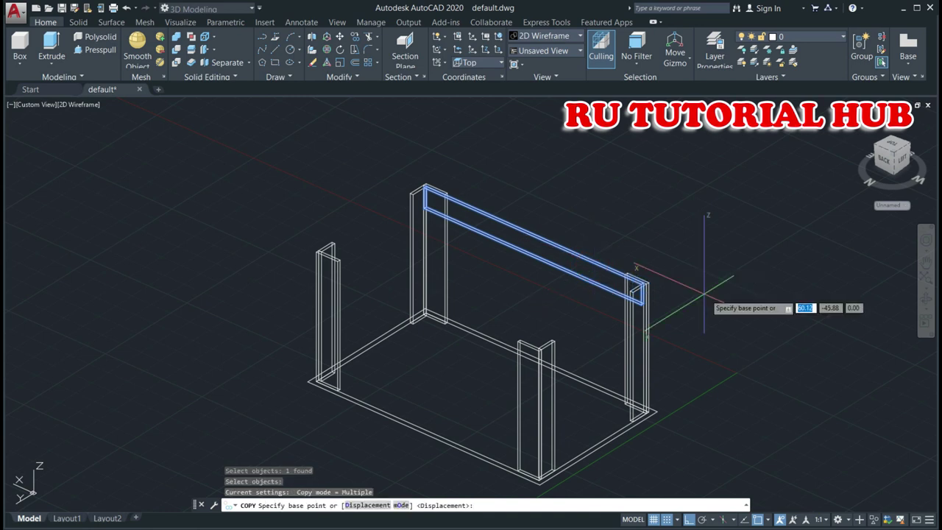
scroll(707, 298, "up", 5)
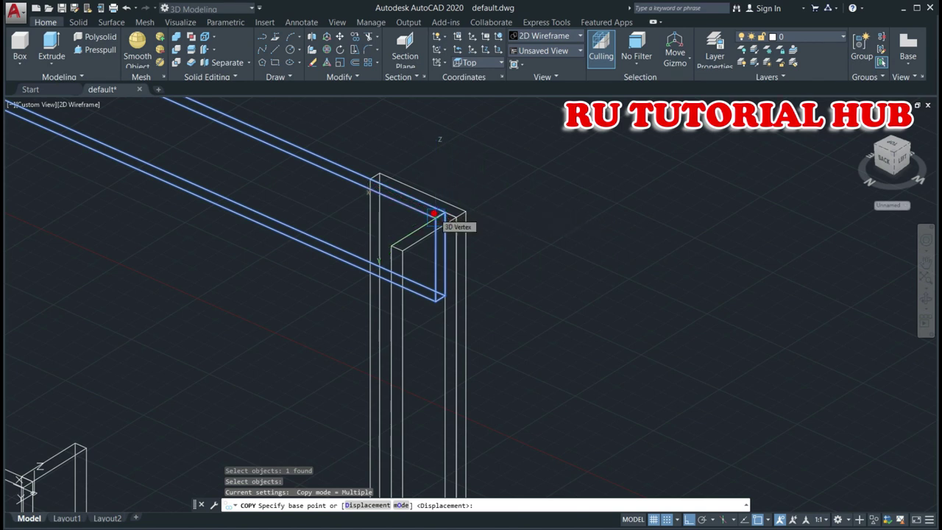
left_click(440, 215)
middle_click_drag(360, 419, 795, 304)
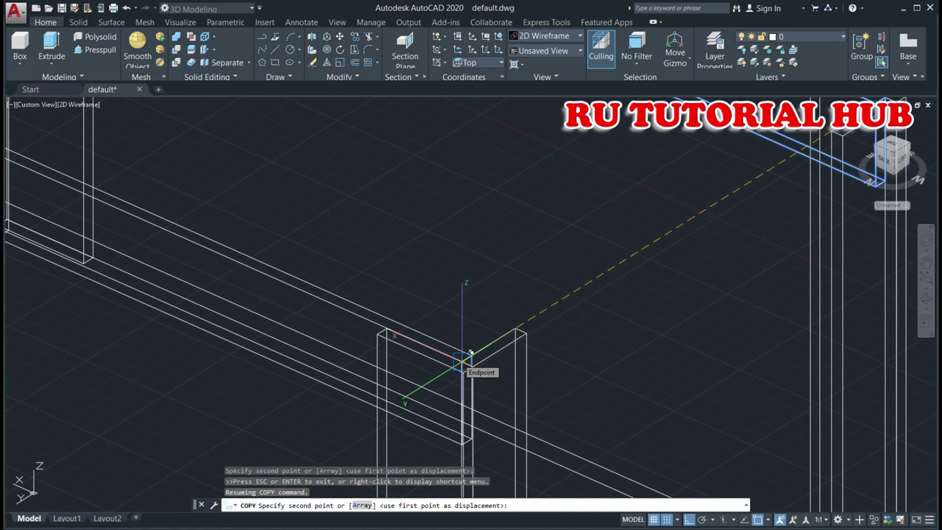
left_click(469, 354)
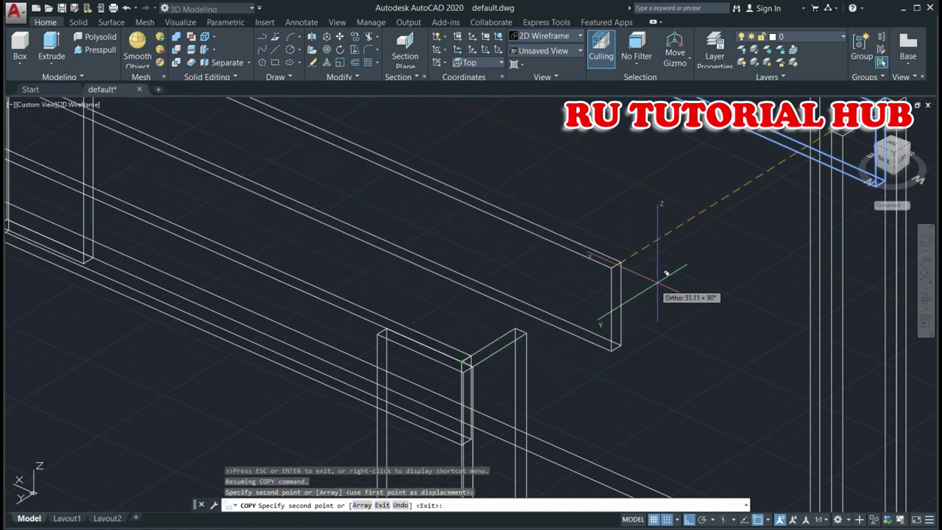
key("Escape")
key("Escape")
key("Escape")
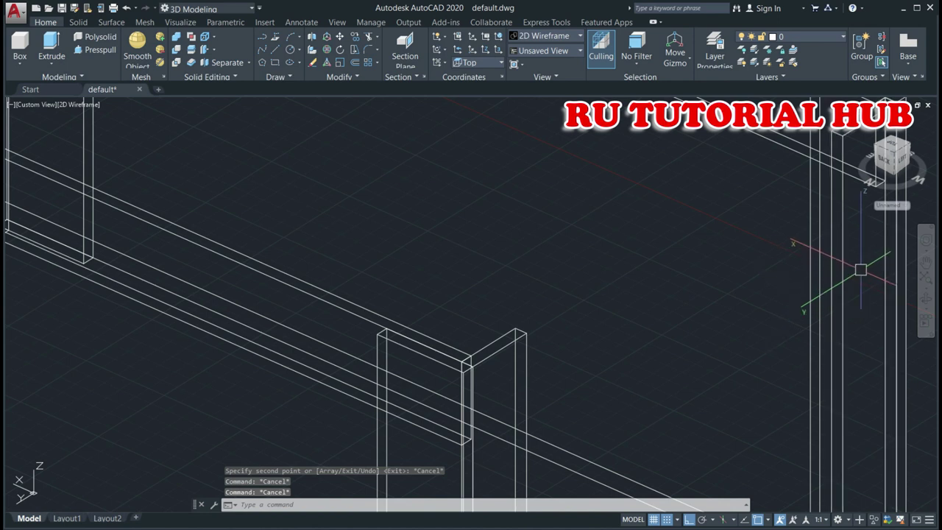
Step: Start a polyline at the leg's top corner with a 1.8-long first segment
left_click(925, 262)
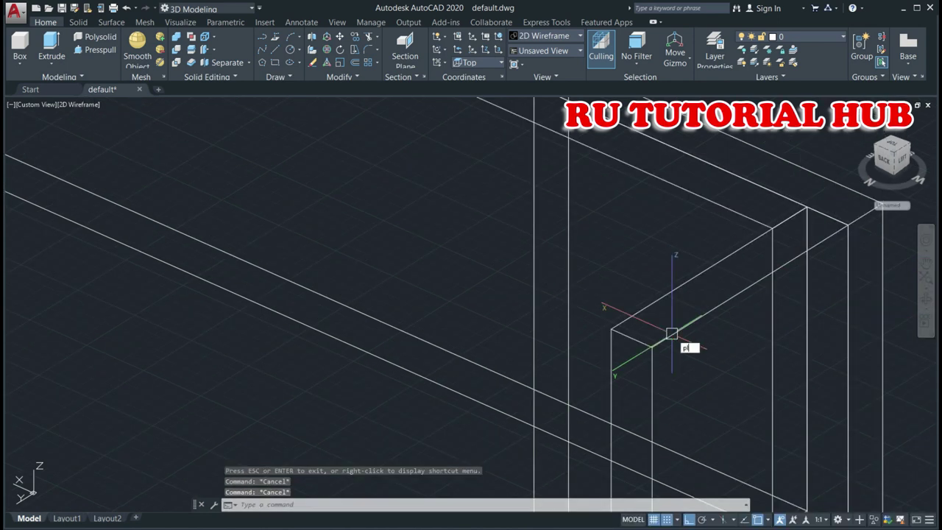
key("Return")
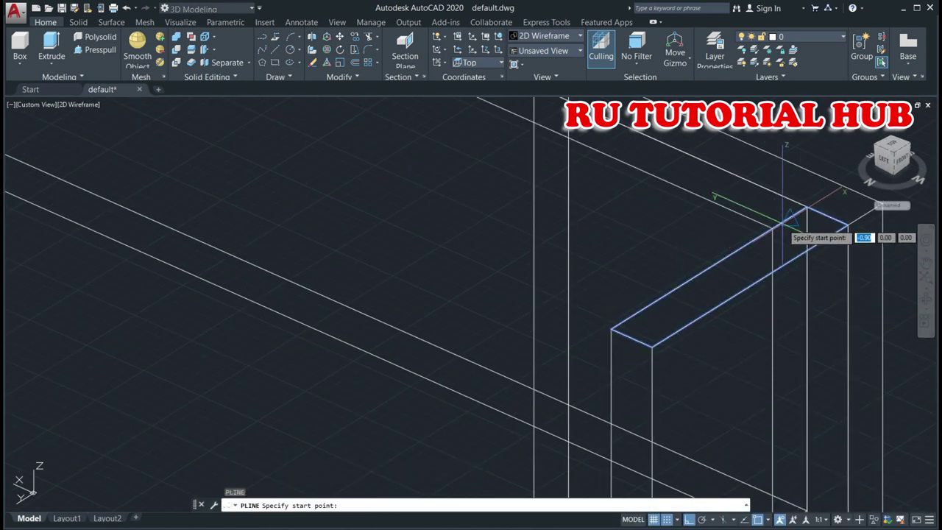
left_click(770, 229)
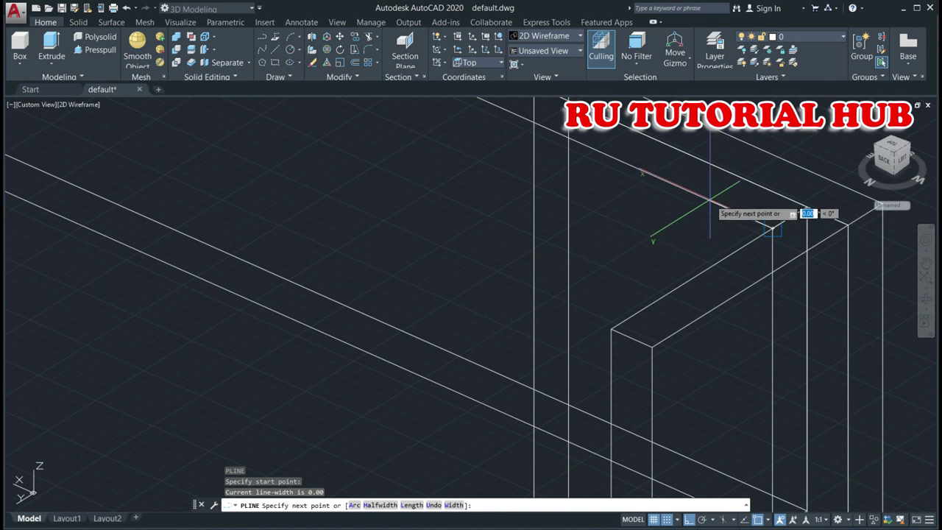
type("1.8")
key("Return")
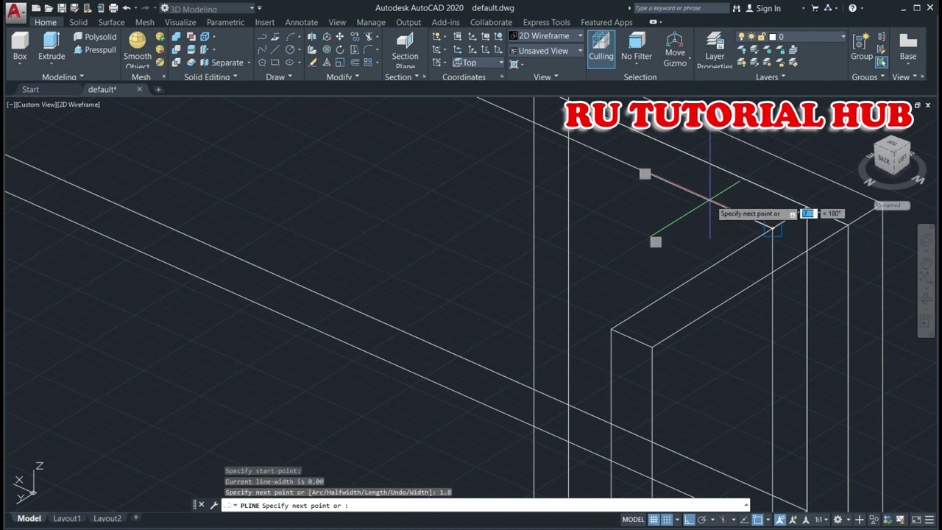
Step: Continue the polyline 76.8 units along the table's short side to the far leg
scroll(512, 393, "down", 1)
scroll(506, 388, "down", 1)
scroll(530, 379, "down", 1)
scroll(553, 364, "down", 1)
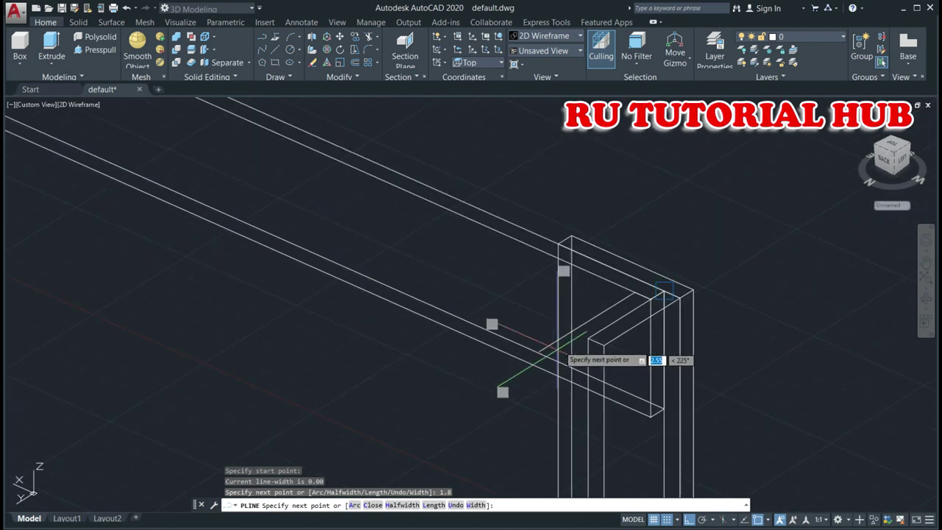
left_click(926, 262)
left_click_drag(454, 420, 393, 318)
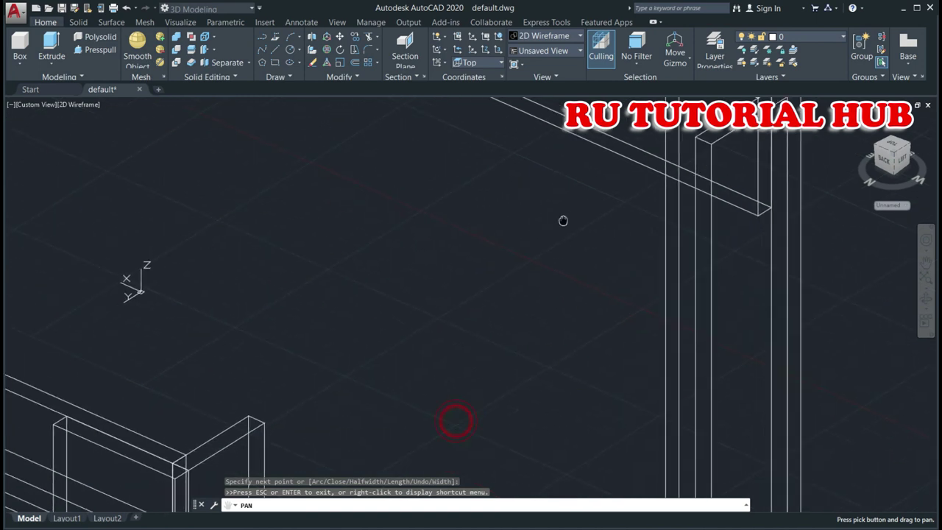
key("Escape")
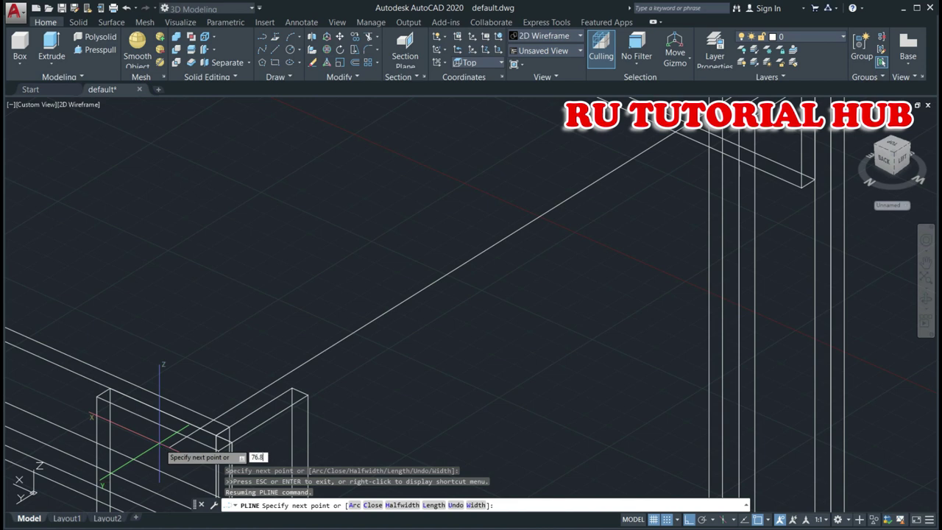
key("Return")
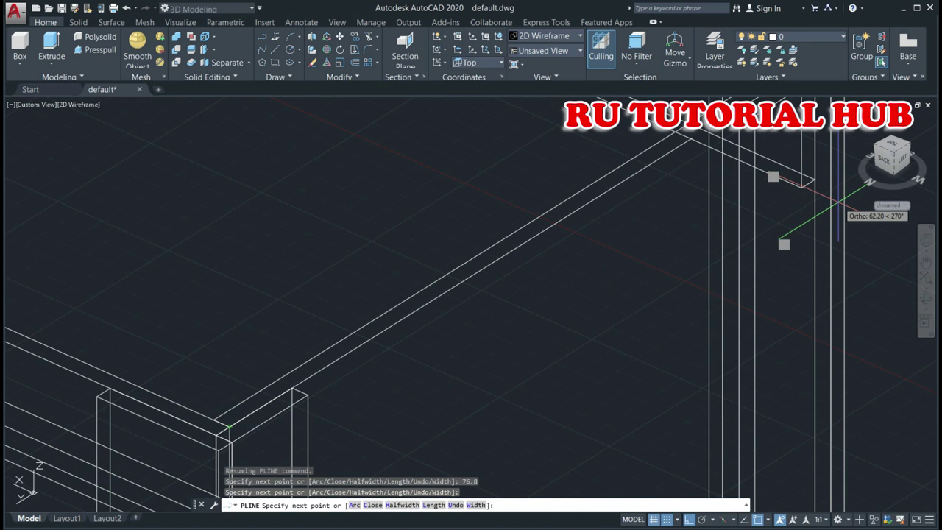
left_click(925, 262)
left_click_drag(822, 213, 654, 337)
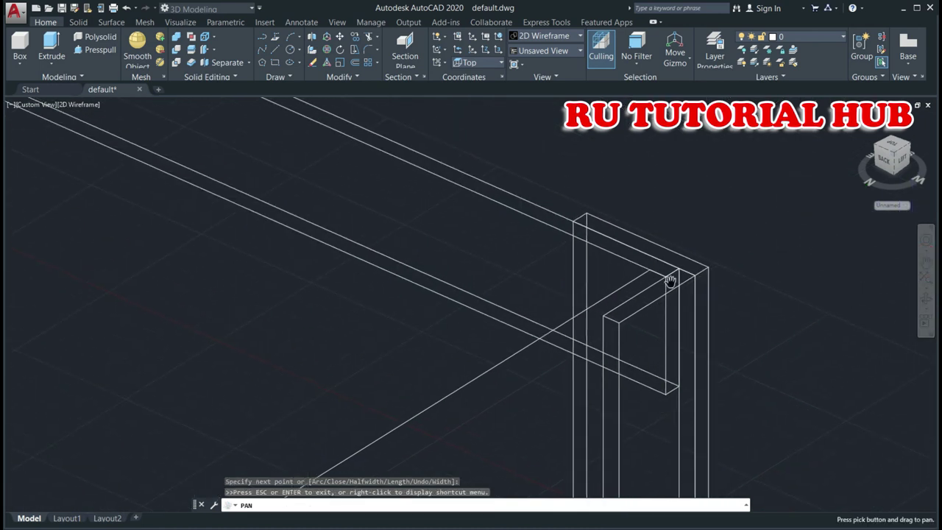
key("Escape")
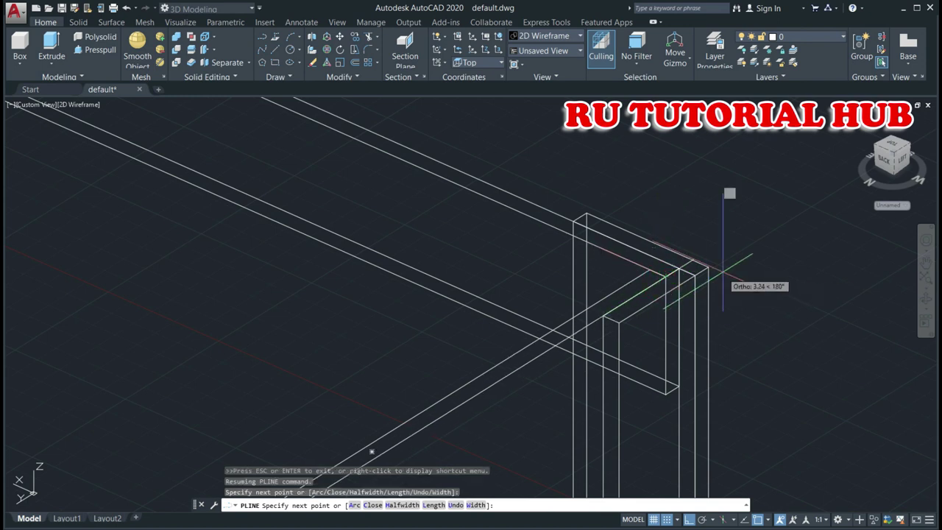
key("Escape")
key("Escape")
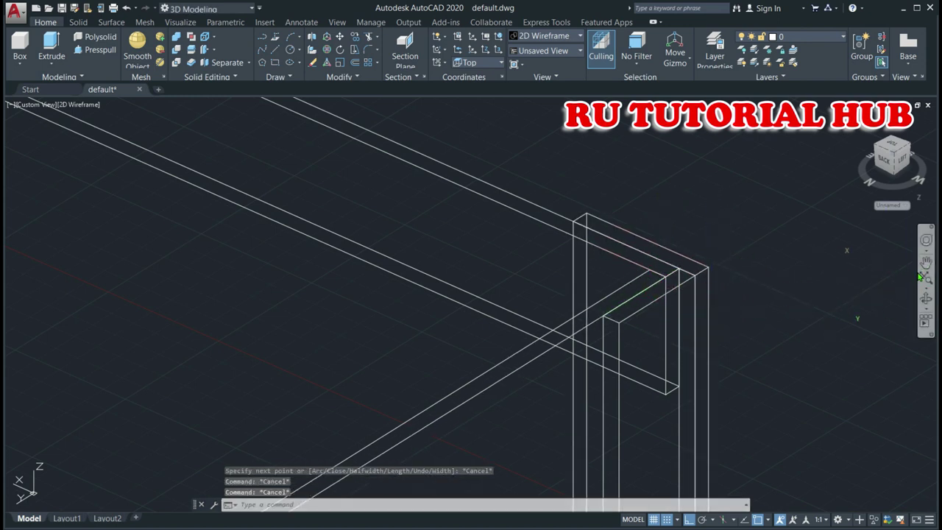
Step: Extrude the right-end rail outline 12 units into a solid rail between the two leg tops
left_click(926, 263)
mouse_move(633, 331)
left_mouse_down()
mouse_move(595, 381)
mouse_move(687, 262)
left_mouse_up()
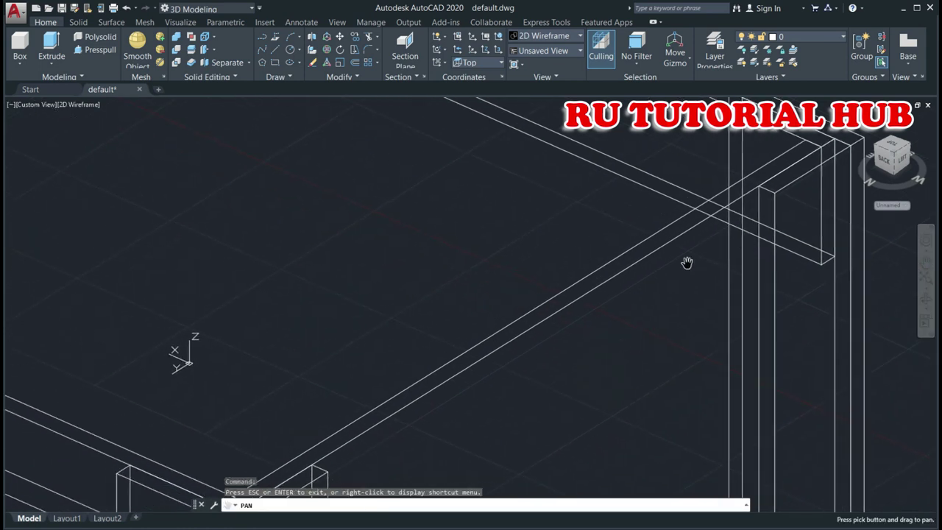
scroll(586, 326, "up", 2)
scroll(586, 326, "down", 1)
scroll(593, 328, "down", 2)
scroll(595, 324, "down", 2)
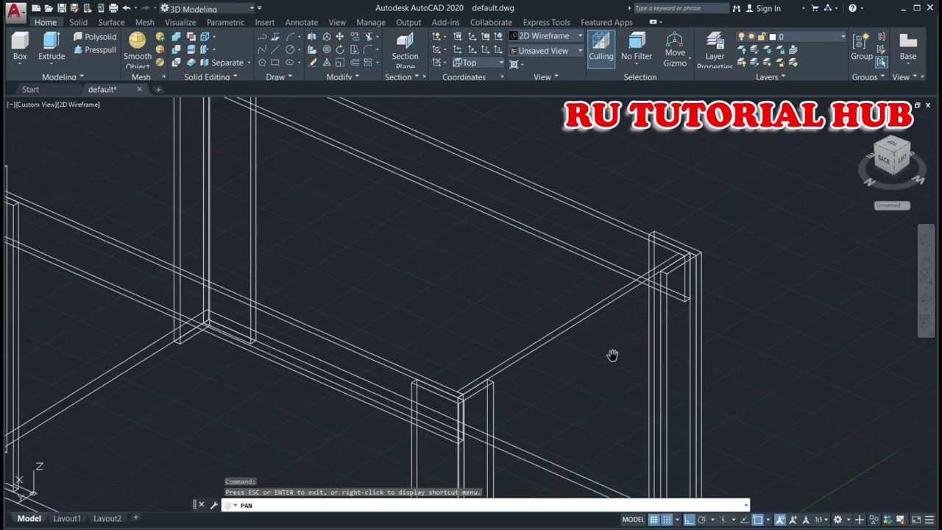
scroll(610, 357, "down", 2)
key("Escape")
key("Escape")
key("Escape")
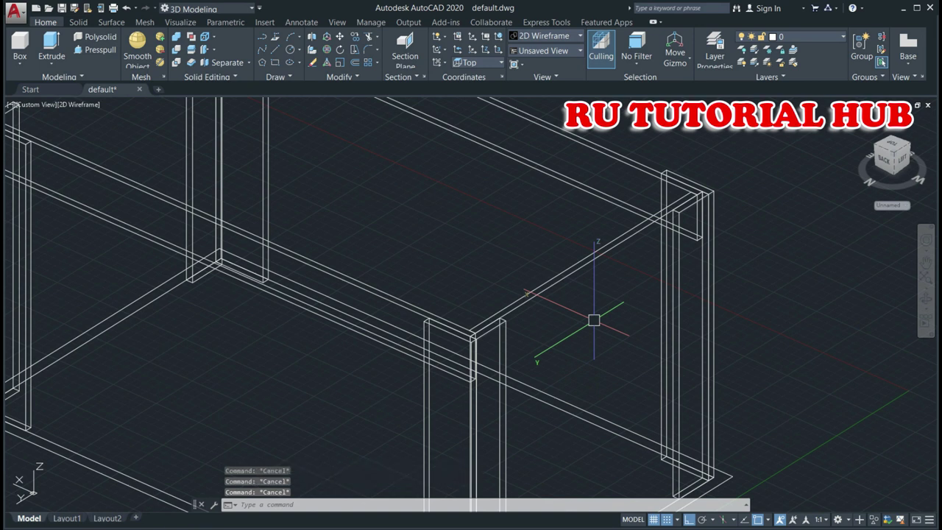
type("ext")
key("Return")
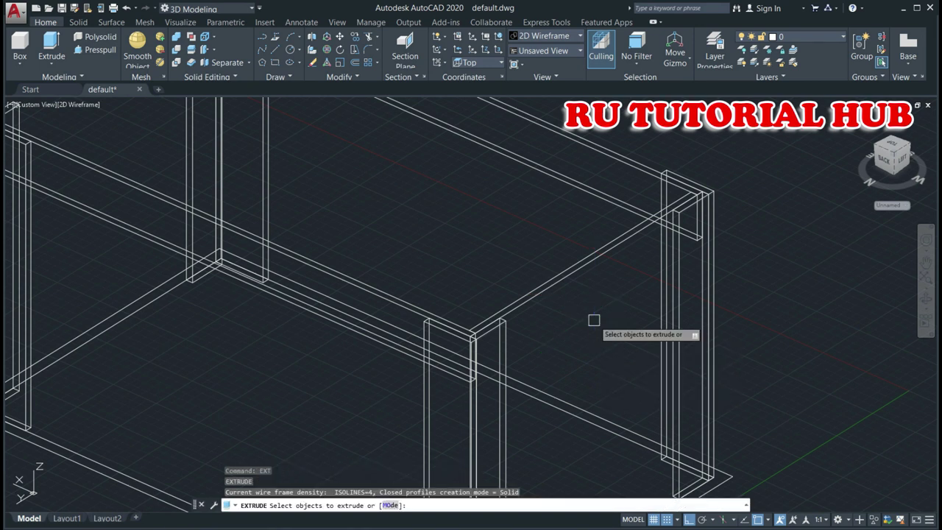
left_click(570, 272)
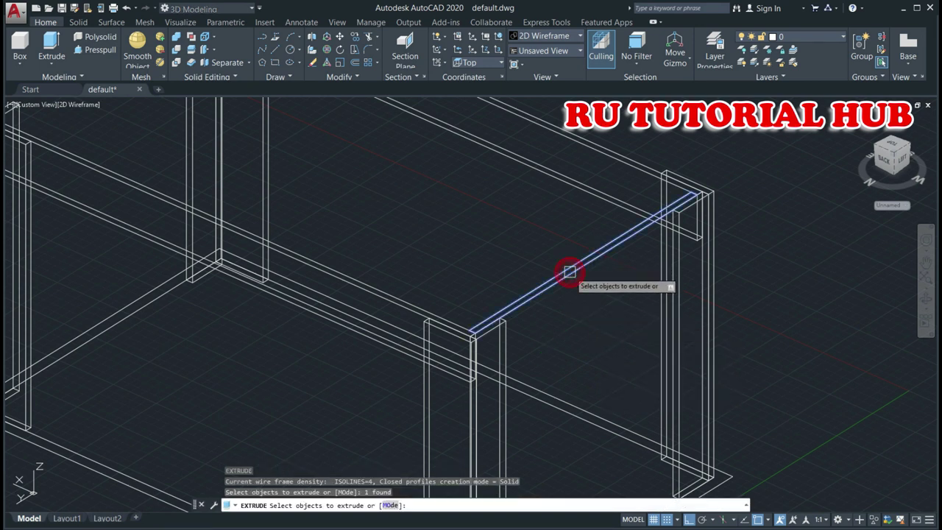
key("Return")
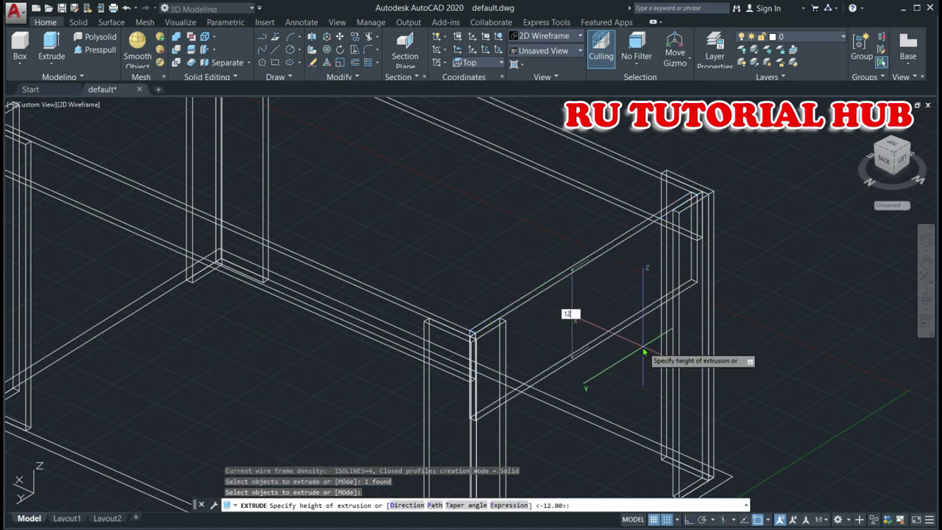
key("Return")
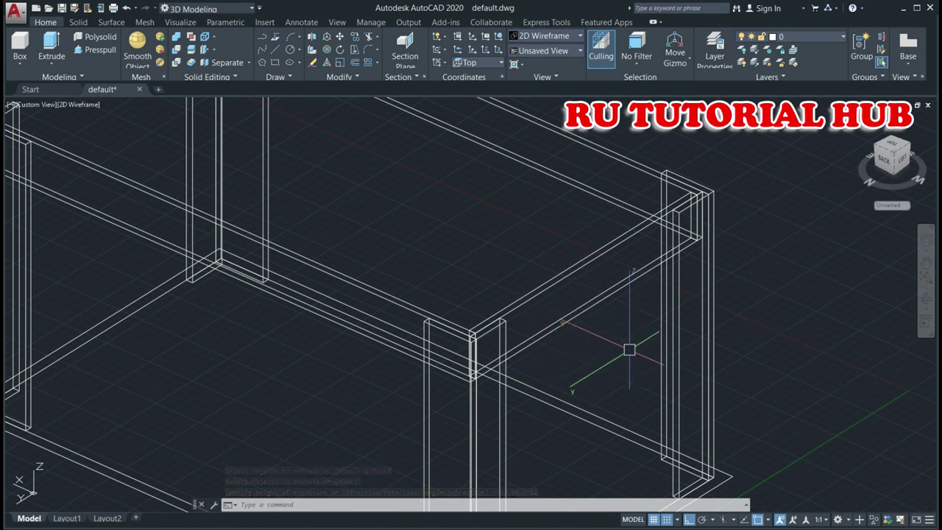
key("Escape")
key("Escape")
key("Escape")
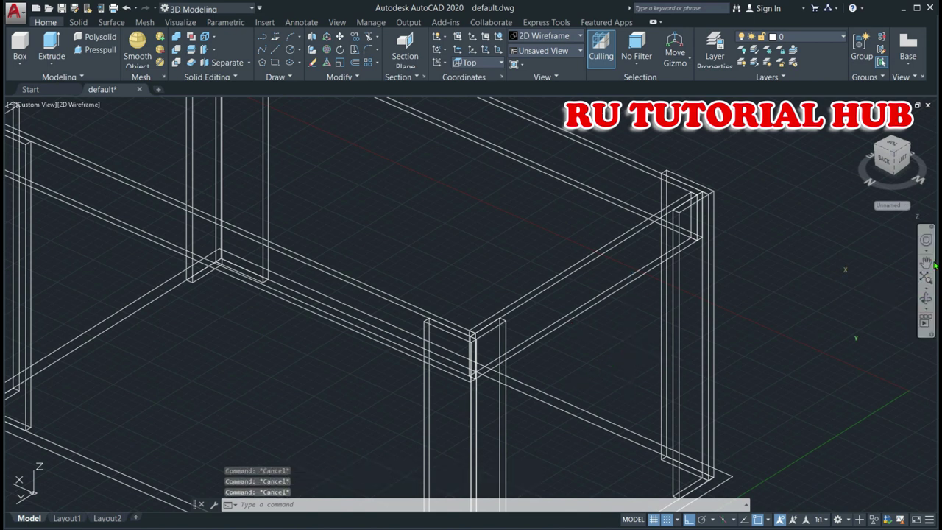
Step: Recentre the table and select the right-end rail for mirroring
left_click(926, 264)
scroll(596, 249, "down", 3)
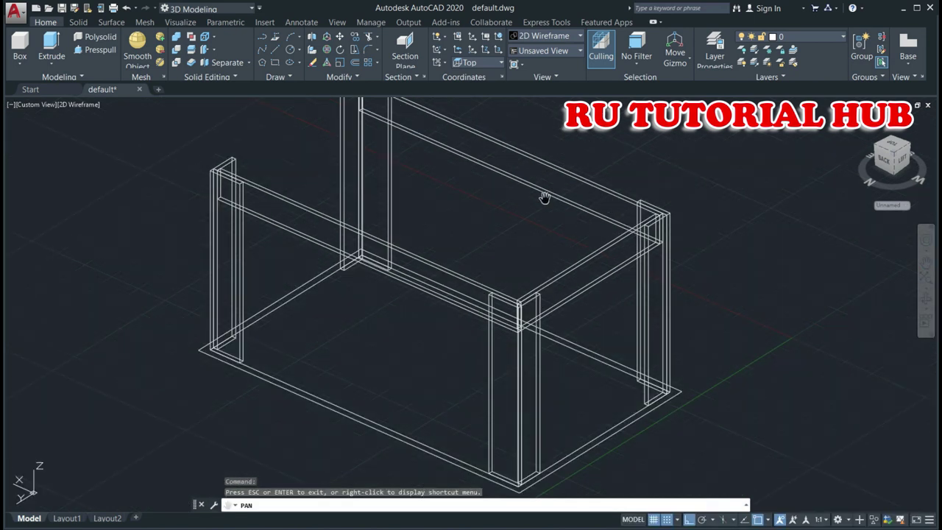
left_click_drag(545, 197, 618, 278)
key("Escape")
key("Escape")
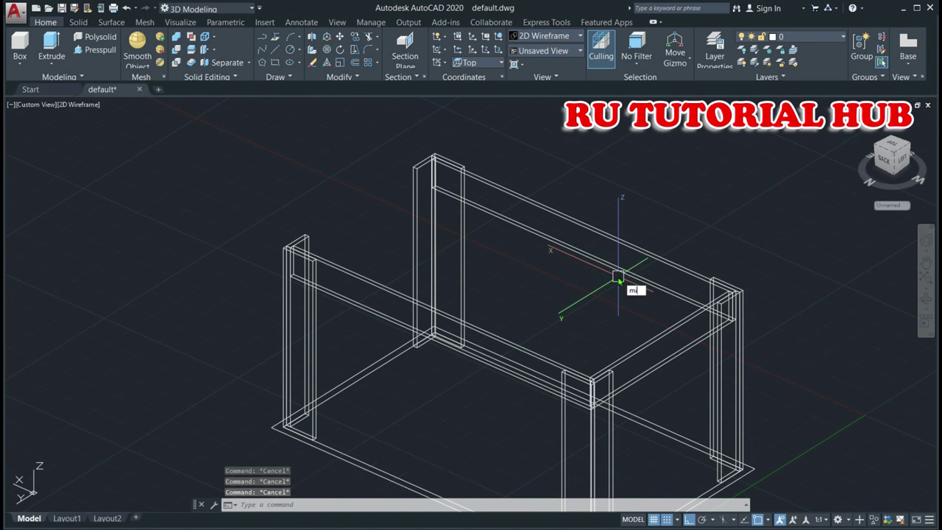
key("Return")
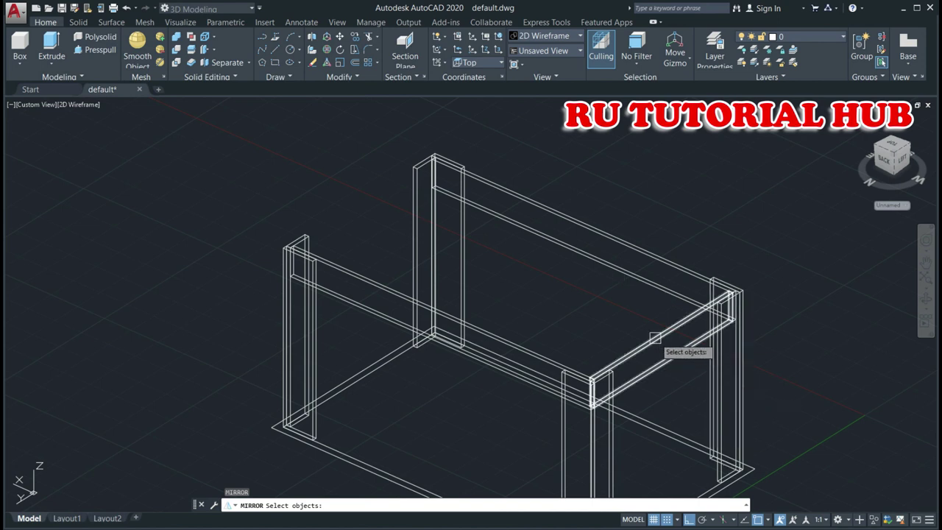
left_click(655, 339)
key("Return")
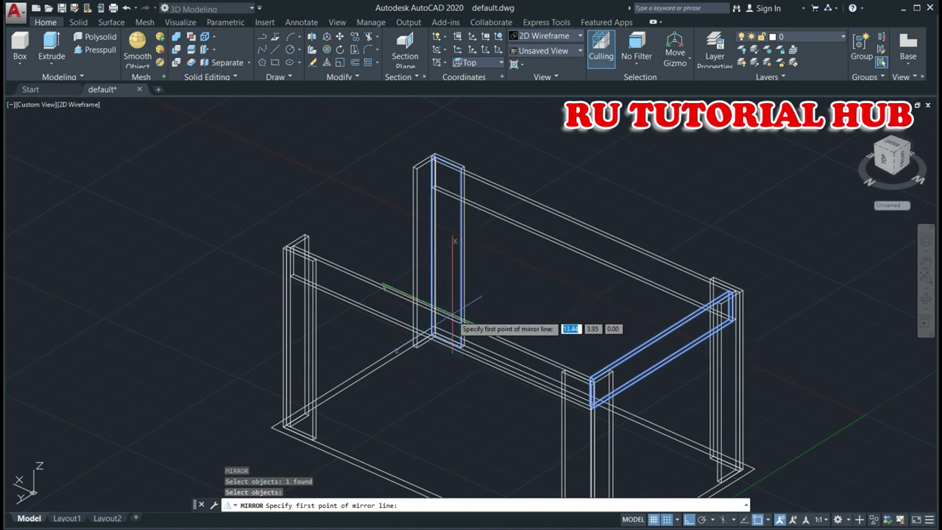
scroll(470, 330, "down", 3)
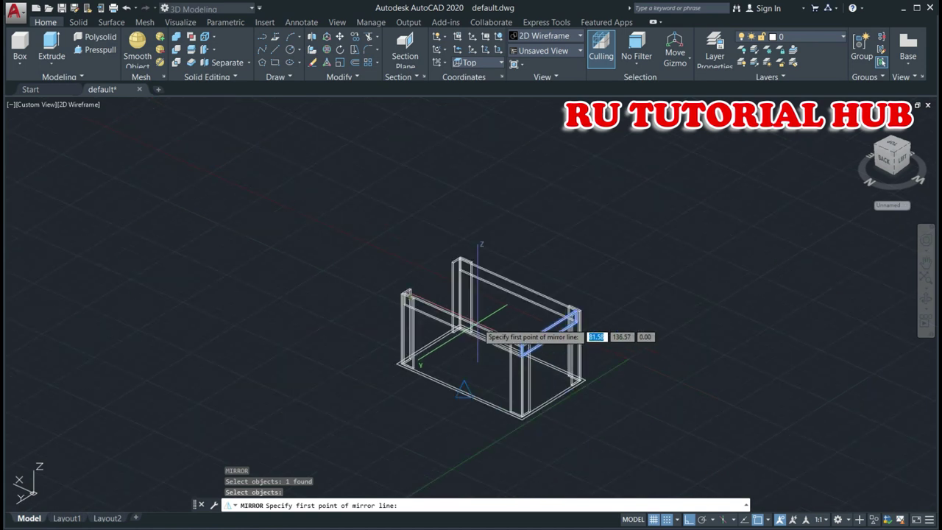
scroll(470, 330, "up", 6)
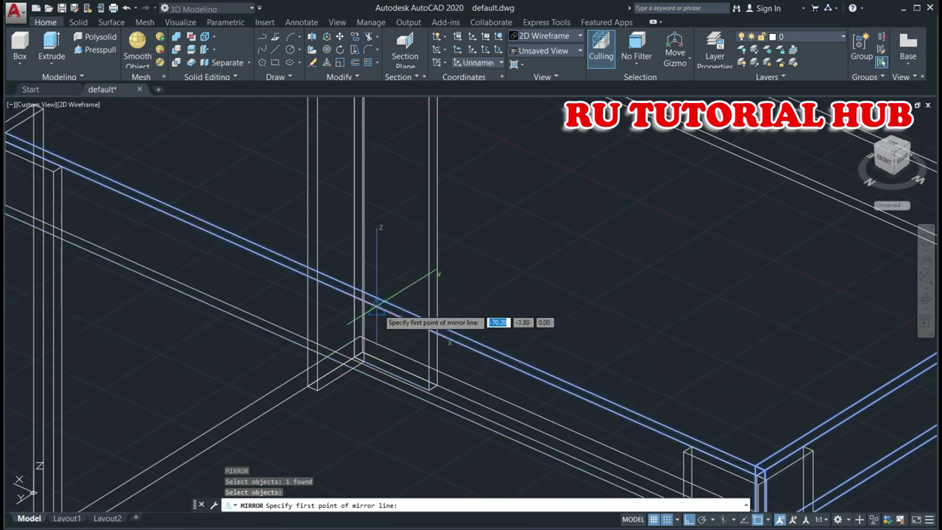
Step: Mirror the rail across the long rail's midpoint to the left end, keeping the original
left_click(377, 303)
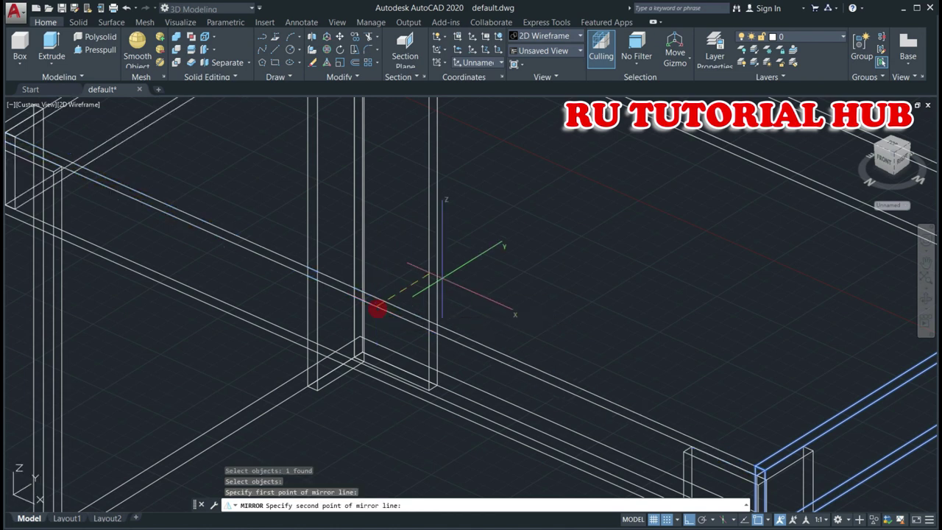
left_click(926, 263)
mouse_move(709, 181)
left_mouse_down()
mouse_move(697, 410)
mouse_move(683, 375)
mouse_move(695, 380)
mouse_move(534, 306)
left_mouse_up()
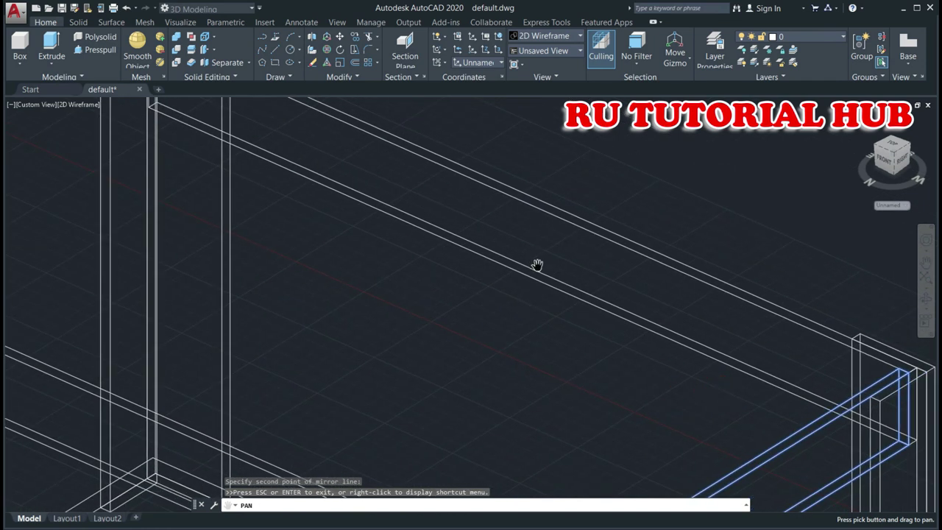
key("Escape")
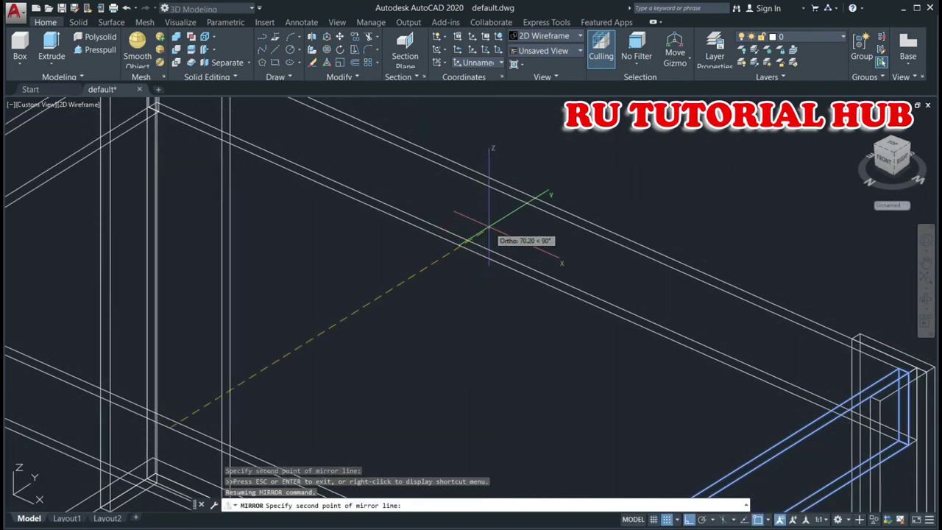
left_click(526, 201)
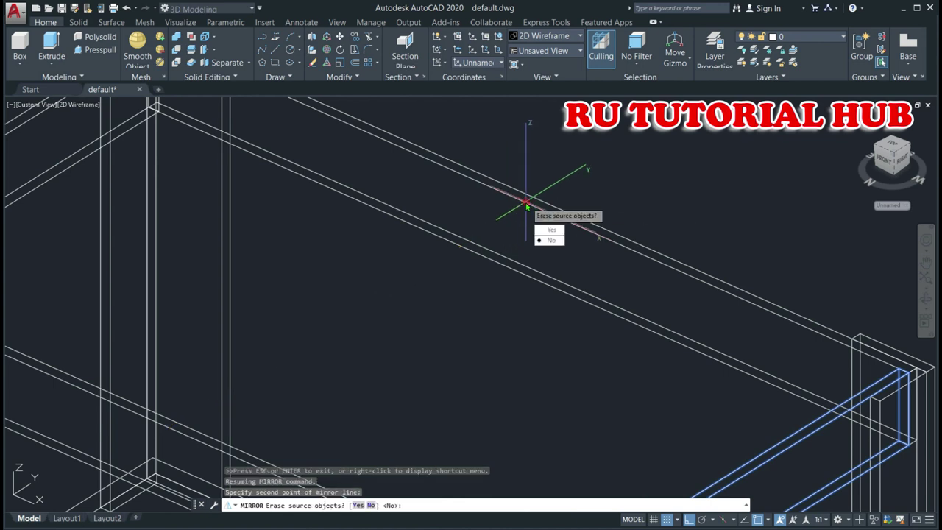
left_click(547, 243)
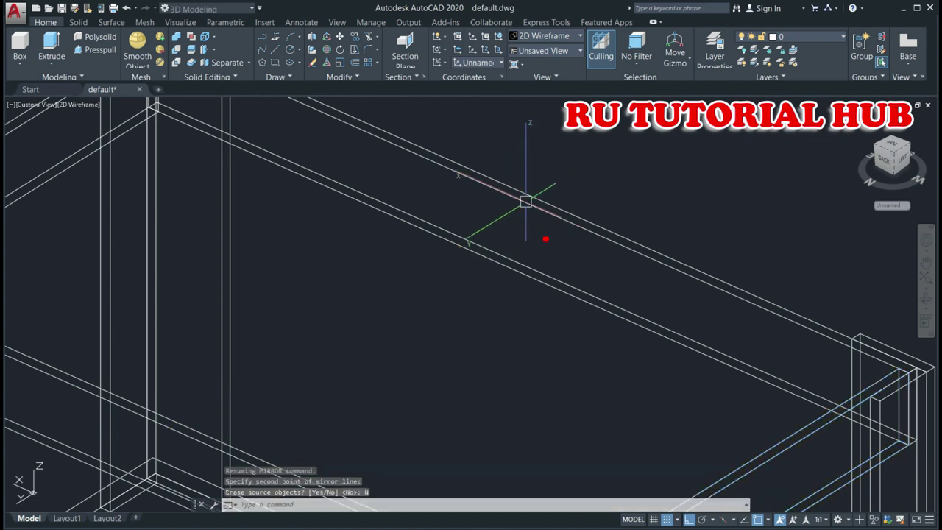
key("Escape")
key("Escape")
key("Escape")
scroll(756, 295, "up", 3)
scroll(756, 295, "down", 2)
Step: Extrude the base rectangle 1.8 units into a thin tabletop slab
scroll(757, 295, "down", 2)
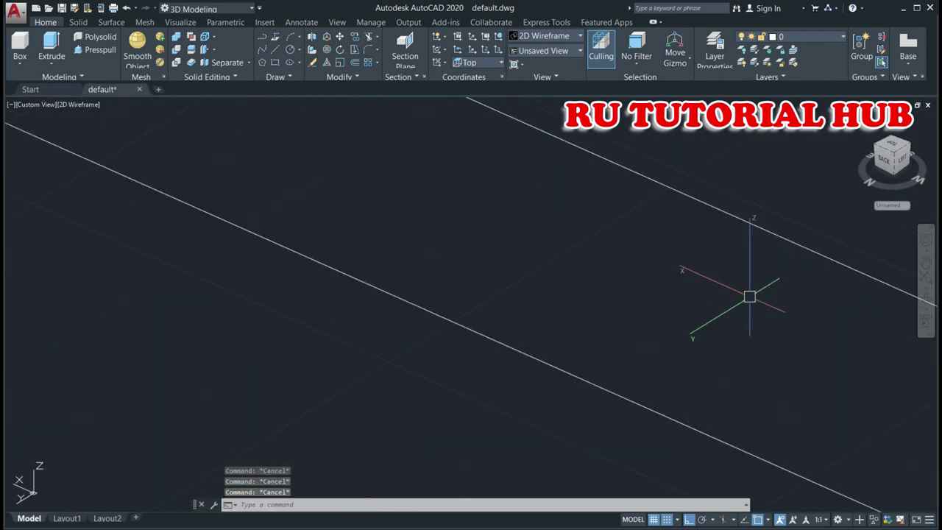
type("p")
key("Return")
scroll(609, 259, "down", 5)
scroll(609, 259, "down", 1)
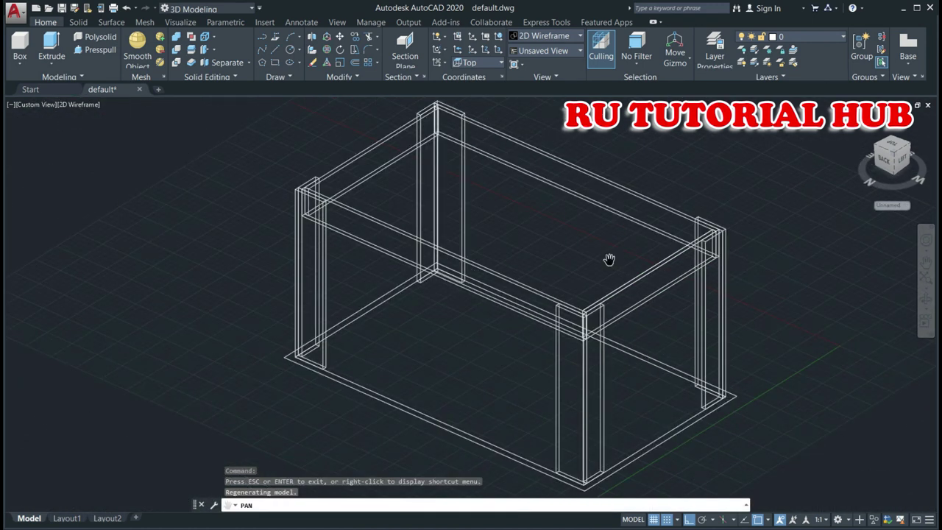
key("Escape")
key("Escape")
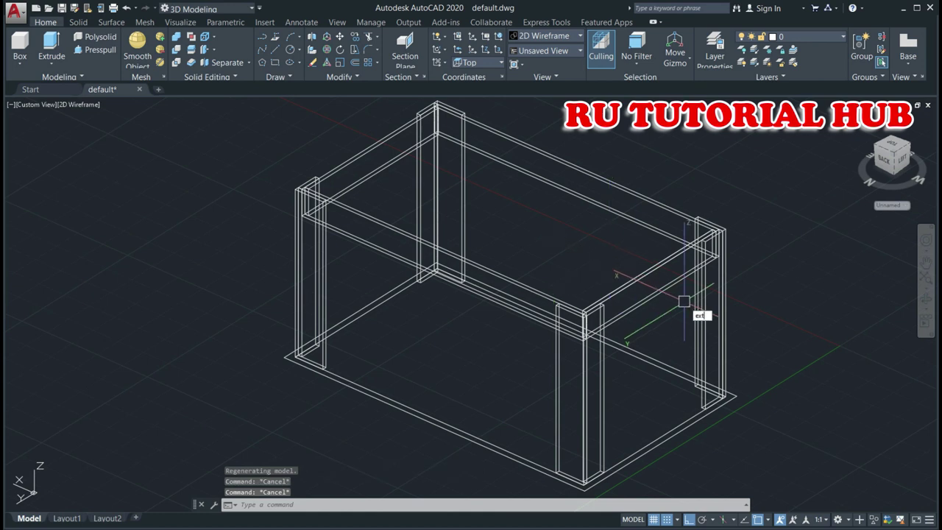
key("Return")
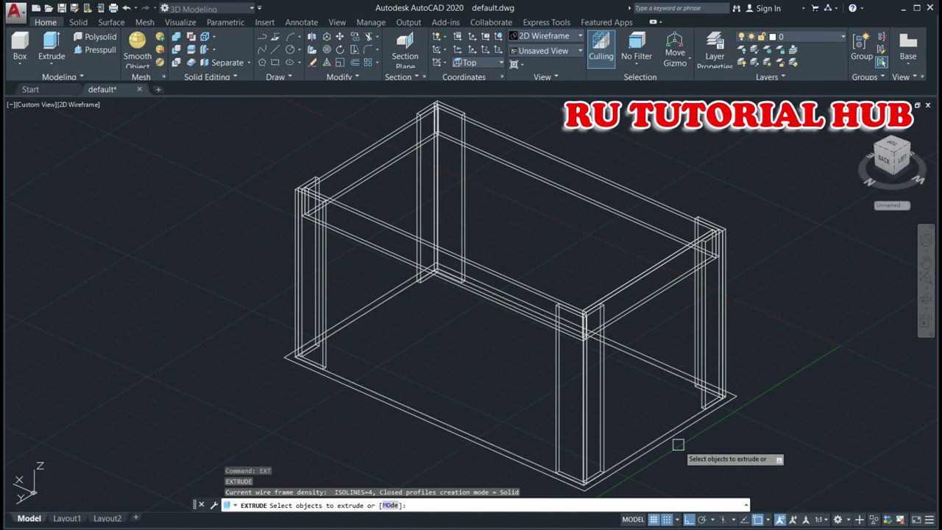
left_click(681, 436)
key("Return")
type("1.8")
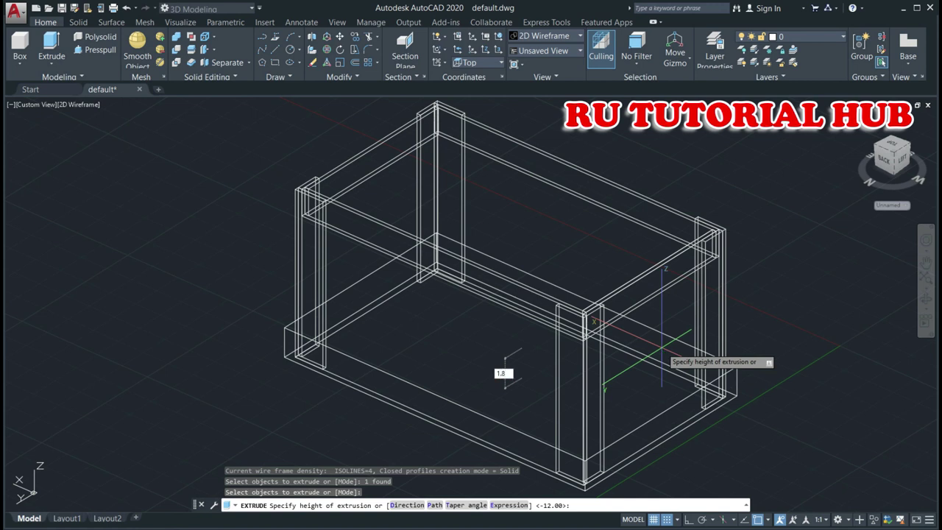
key("Return")
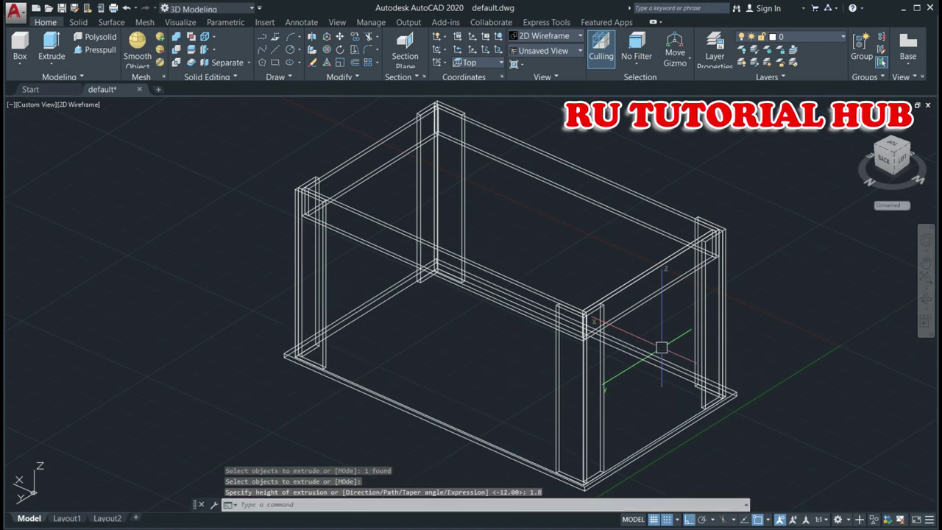
key("Escape")
key("Escape")
key("Escape")
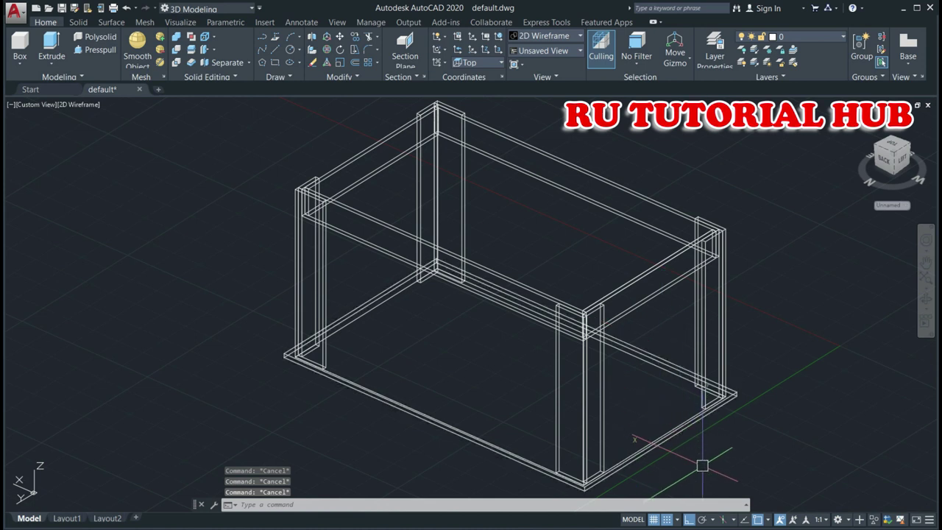
type("M")
Step: Move the slab up 75.2 units from its corner onto the legs
key("Return")
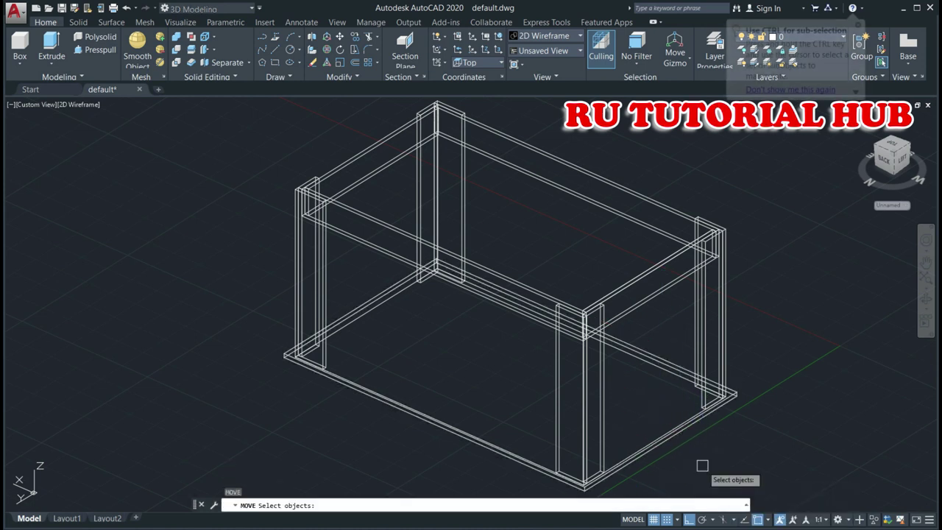
left_click(691, 427)
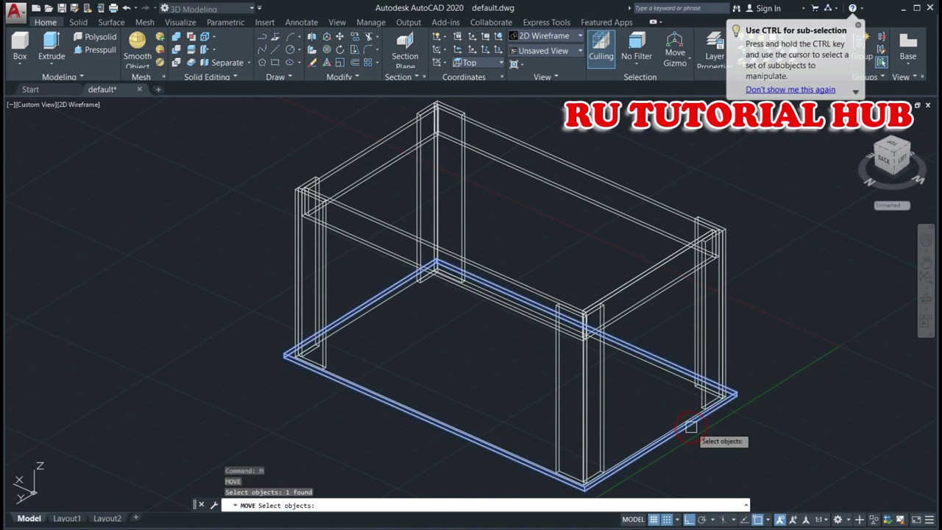
key("Return")
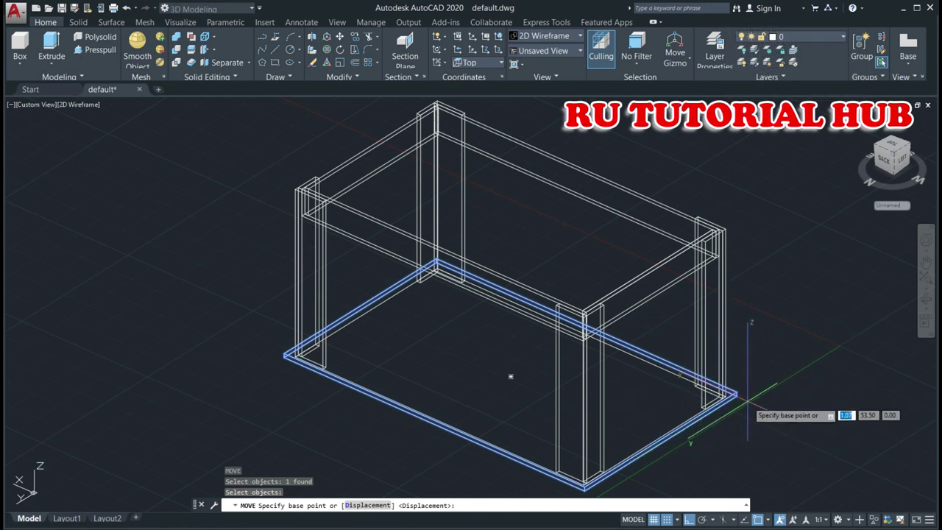
scroll(745, 402, "up", 2)
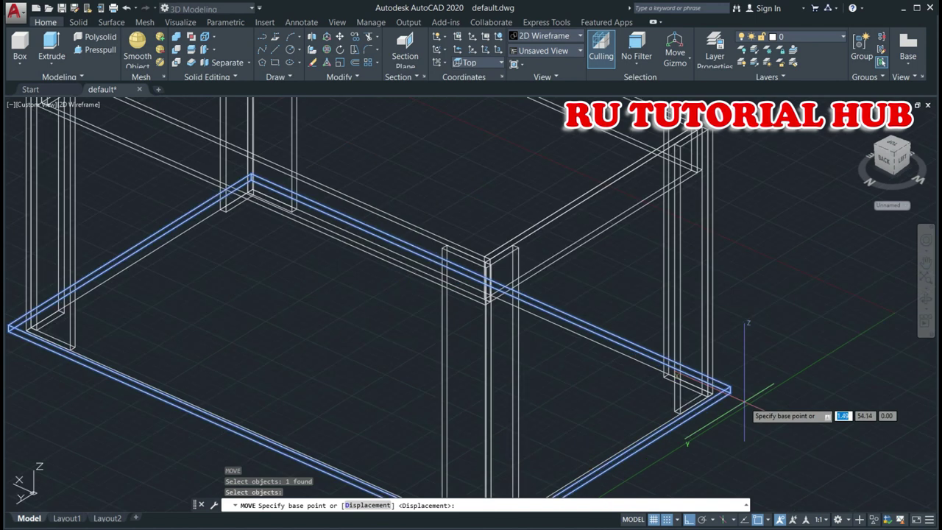
scroll(744, 402, "up", 2)
left_click(705, 379)
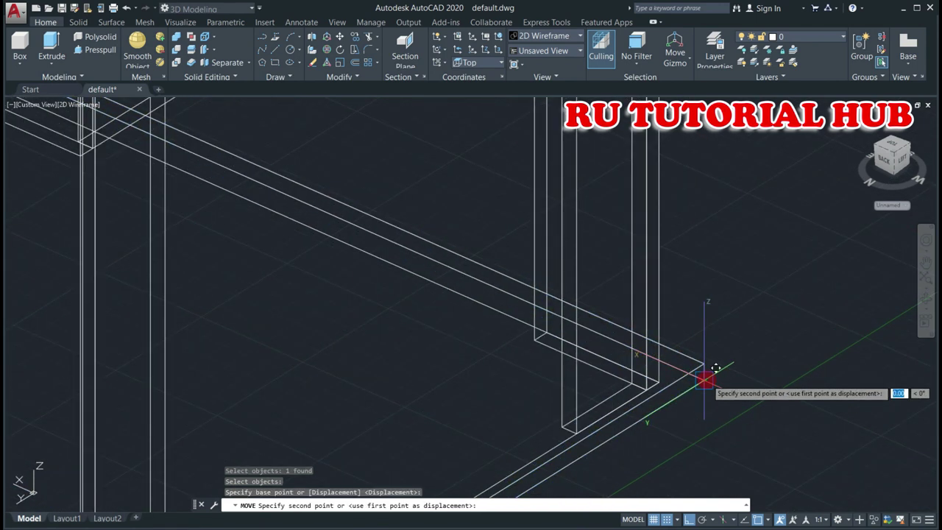
type("75.2")
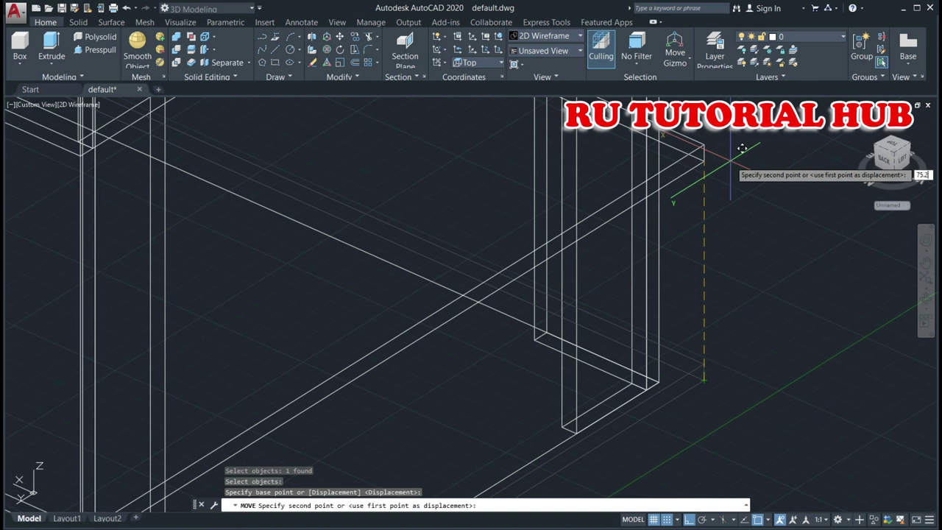
key("Return")
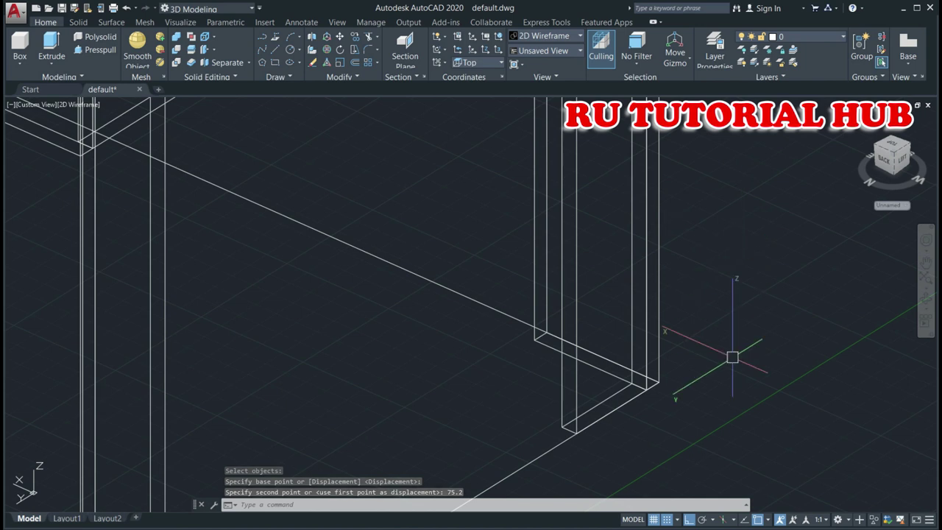
Step: Delete the leftover rectangle outline
key("Escape")
key("Escape")
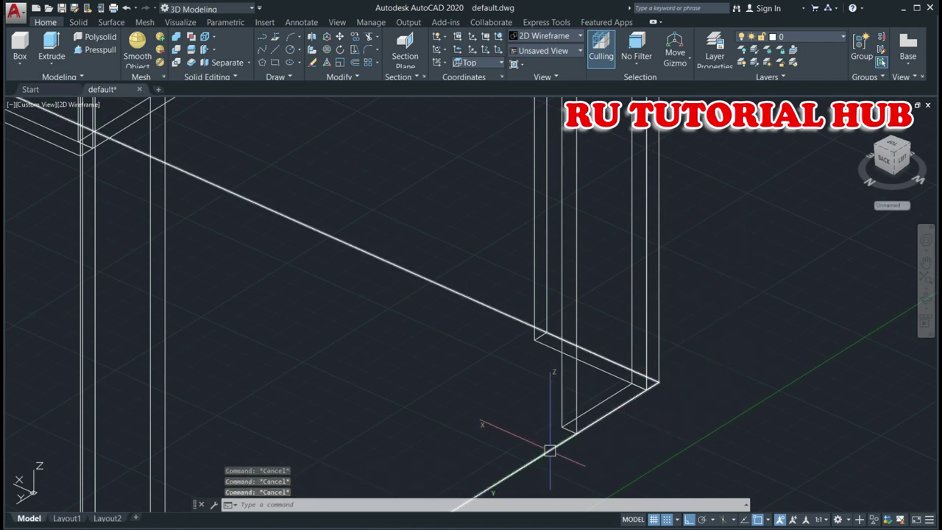
left_click(549, 450)
key("Delete")
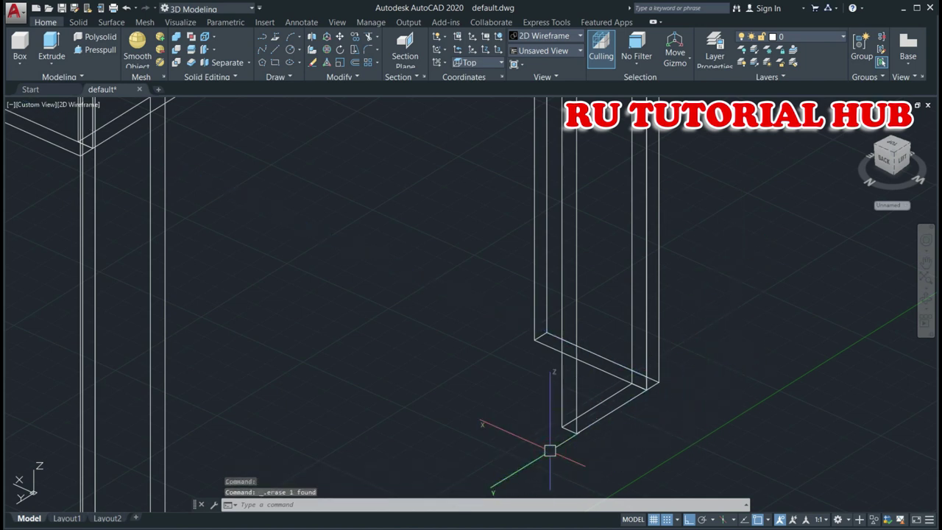
Step: Orbit the wireframe table to a new isometric angle and shift it left in the view
left_click(926, 266)
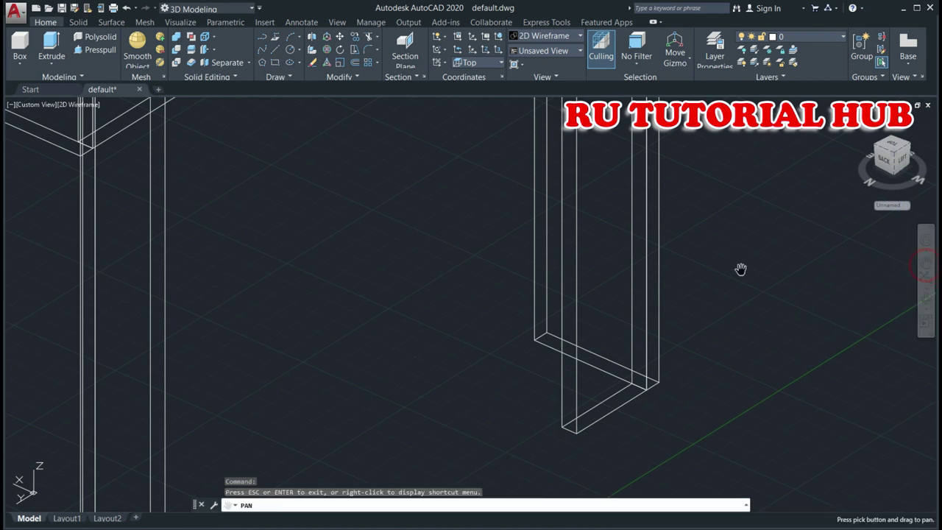
left_click_drag(740, 269, 729, 272)
left_click_drag(749, 218, 725, 301)
left_click(925, 300)
mouse_move(848, 296)
left_mouse_down()
mouse_move(769, 311)
mouse_move(549, 283)
mouse_move(610, 326)
mouse_move(650, 287)
mouse_move(610, 278)
left_mouse_up()
left_click_drag(682, 271, 715, 264)
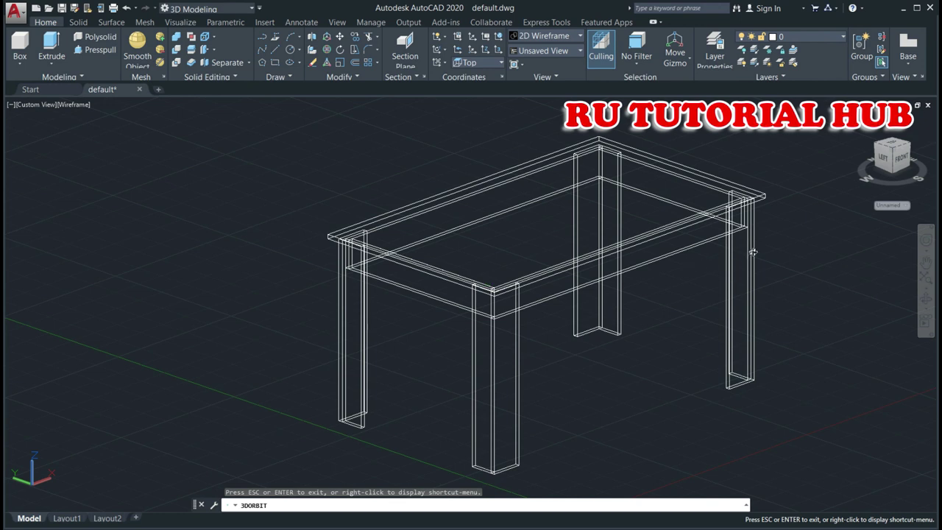
mouse_move(774, 247)
left_mouse_down()
mouse_move(765, 252)
mouse_move(767, 243)
left_mouse_up()
left_click(924, 262)
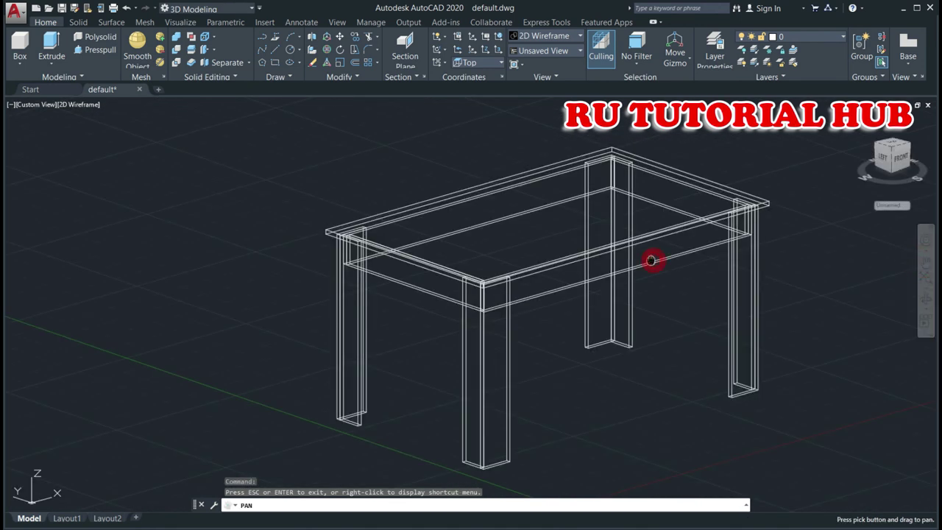
left_click_drag(651, 260, 609, 259)
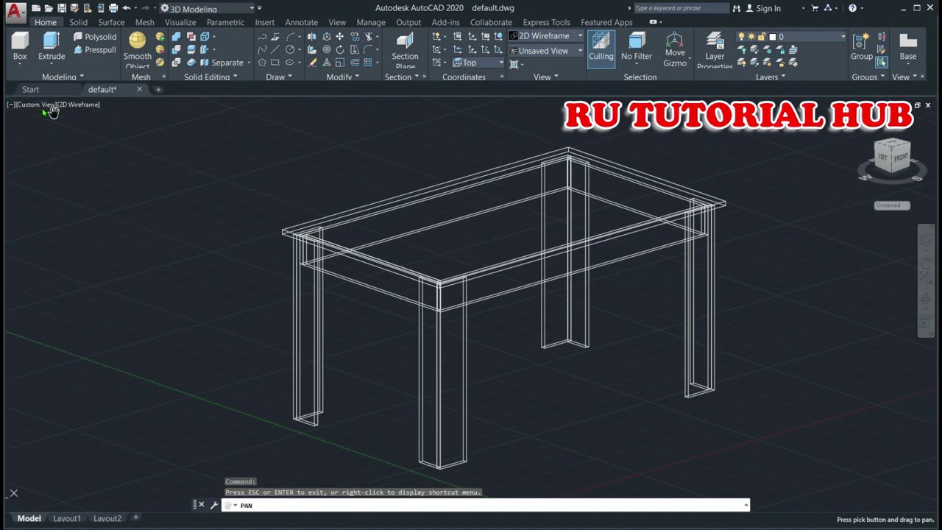
key("Escape")
key("Escape")
key("Escape")
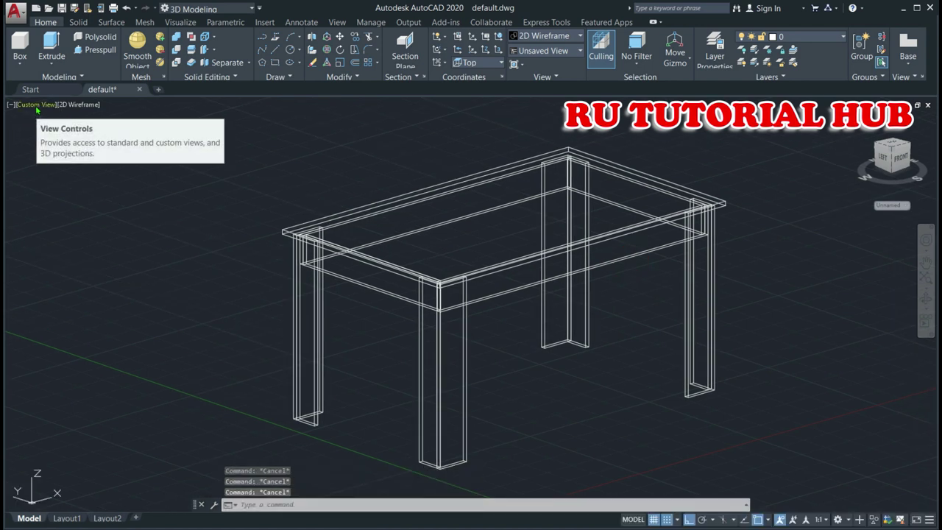
Step: Try the Shaded with edges style, settle on Realistic, and recentre the table
left_click(78, 104)
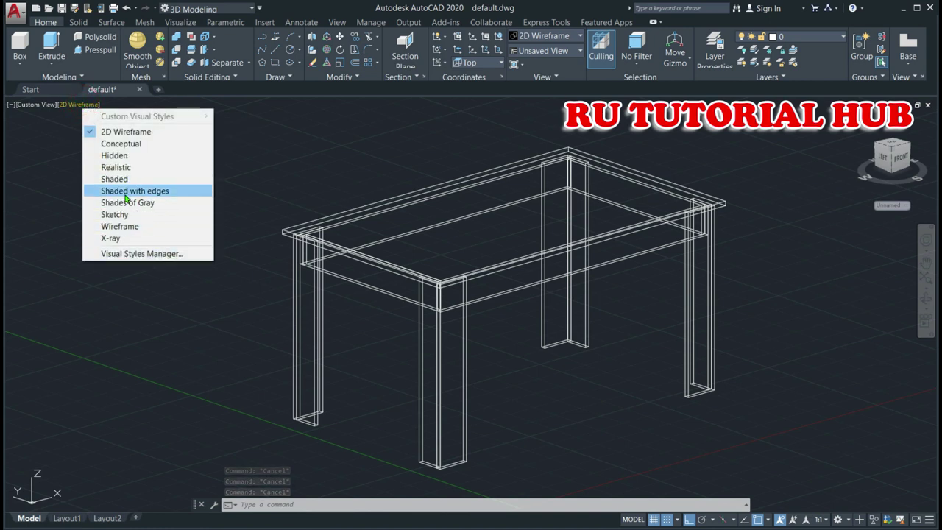
left_click(129, 193)
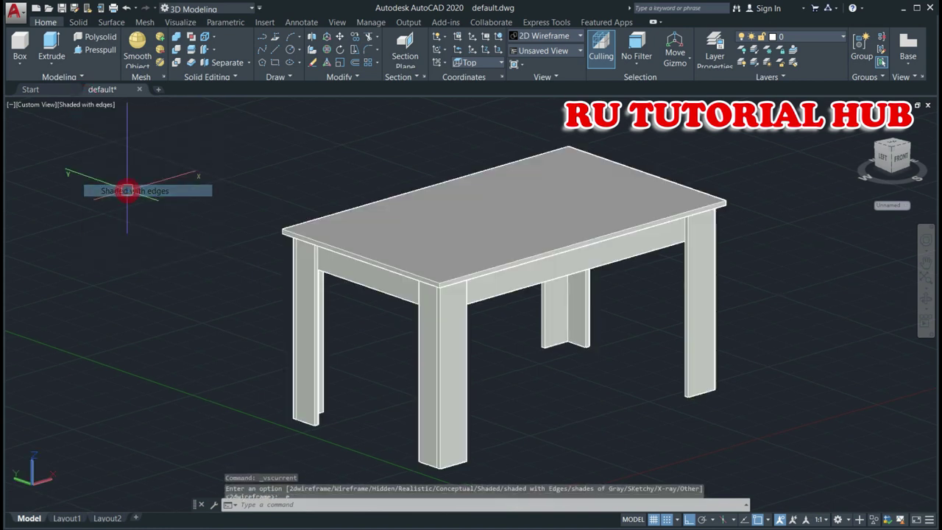
left_click(87, 105)
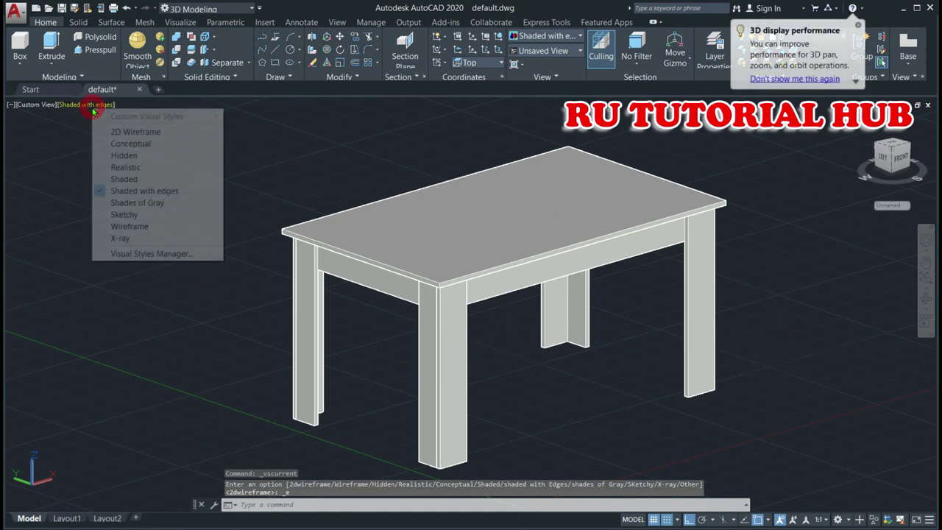
left_click(130, 170)
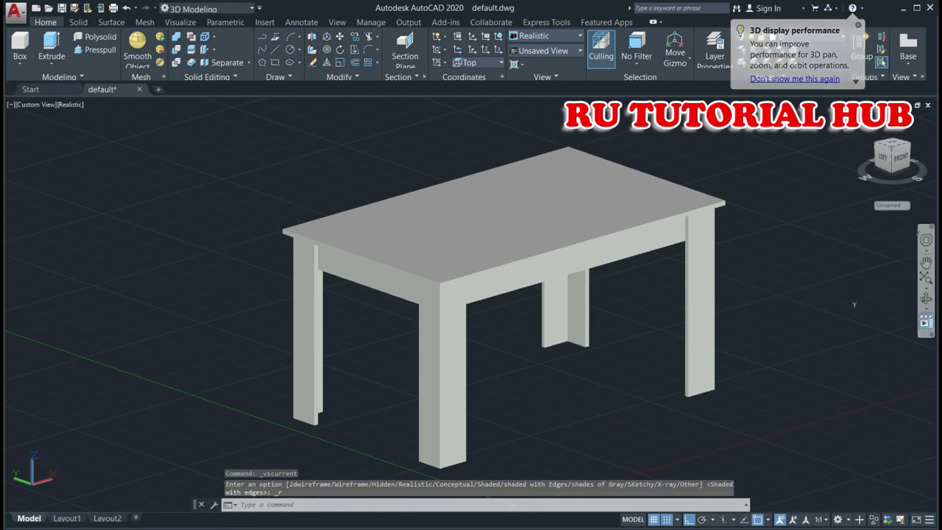
left_click(925, 262)
mouse_move(714, 300)
left_mouse_down()
mouse_move(705, 273)
mouse_move(681, 286)
left_mouse_up()
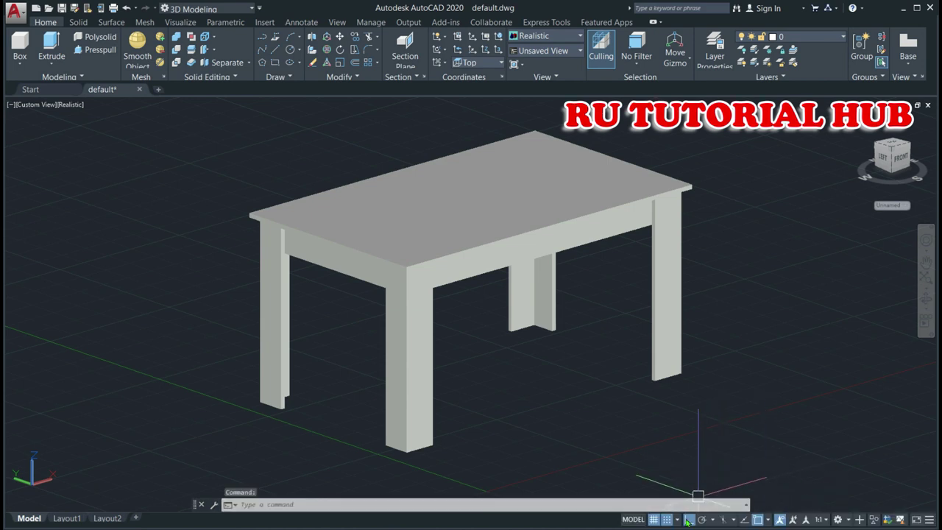
Step: Turn off the grid and orbit the Realistic table to an oblique corner view
left_click(655, 518)
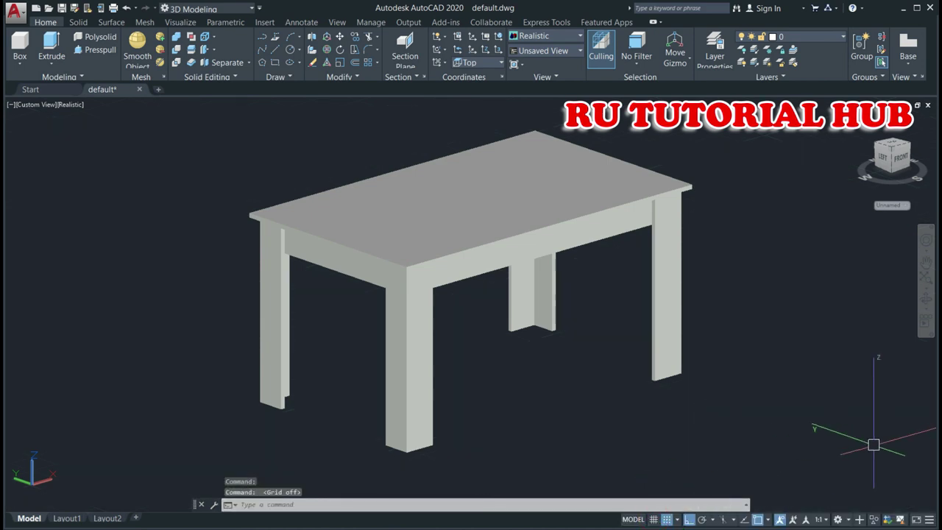
left_click(927, 301)
mouse_move(746, 404)
left_mouse_down()
mouse_move(704, 373)
mouse_move(653, 397)
mouse_move(574, 395)
mouse_move(678, 380)
mouse_move(699, 393)
mouse_move(843, 380)
left_mouse_up()
mouse_move(634, 334)
left_mouse_down()
mouse_move(700, 324)
mouse_move(704, 347)
mouse_move(742, 317)
mouse_move(662, 353)
mouse_move(668, 338)
mouse_move(711, 324)
mouse_move(688, 330)
mouse_move(697, 335)
left_mouse_up()
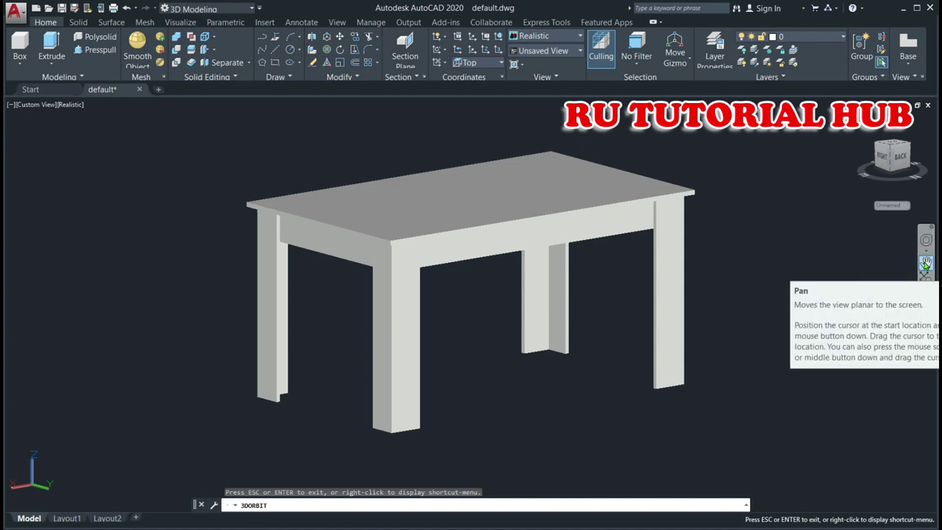
key("Escape")
Step: Show the table in the Conceptual visual style and orbit it to a new viewing angle
left_click(69, 105)
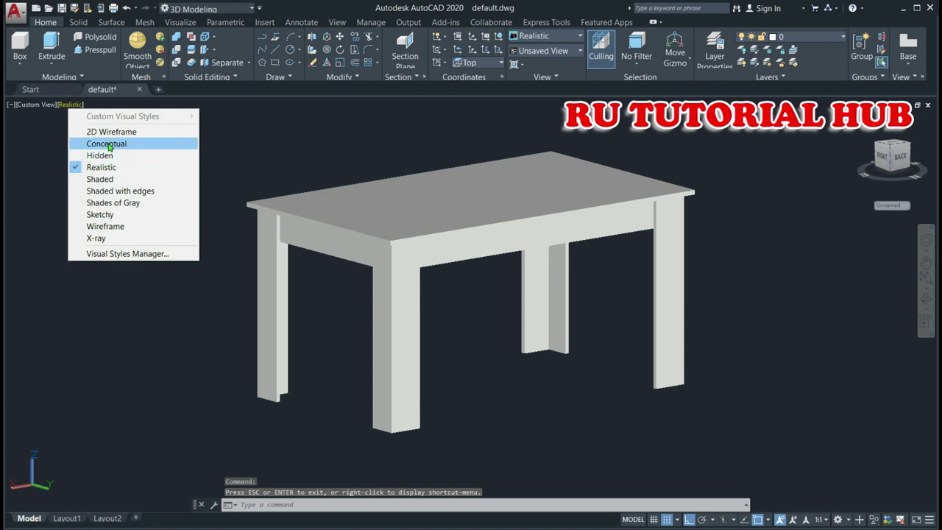
left_click(107, 144)
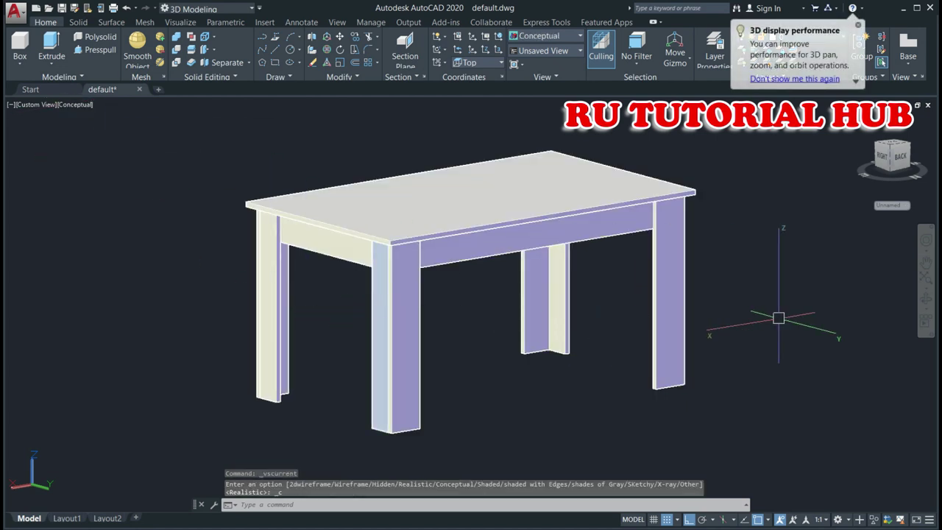
left_click(926, 298)
mouse_move(623, 309)
left_mouse_down()
mouse_move(625, 277)
mouse_move(661, 308)
mouse_move(601, 326)
mouse_move(395, 294)
mouse_move(368, 301)
mouse_move(353, 289)
mouse_move(326, 292)
mouse_move(317, 312)
mouse_move(315, 300)
left_mouse_up()
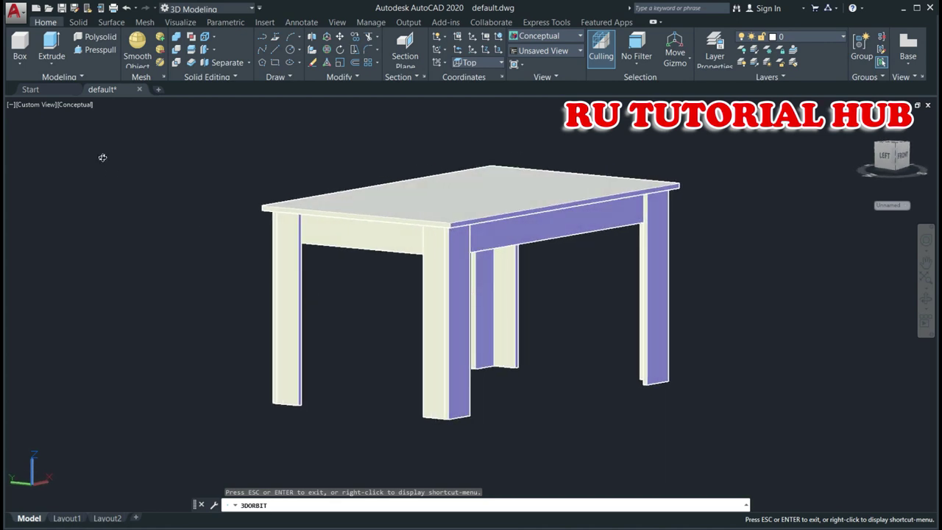
key("Escape")
left_click(81, 106)
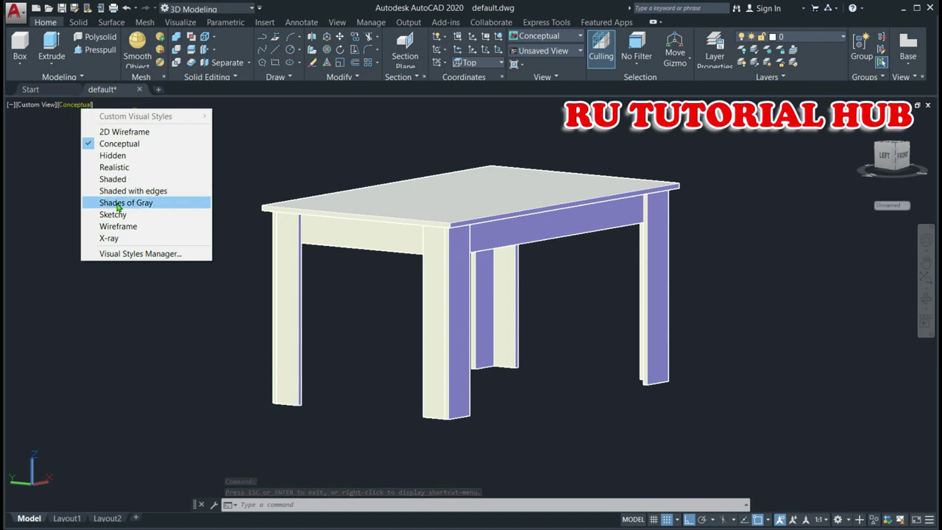
Step: Switch the table to Shades of Gray and orbit it to a higher corner view
left_click(118, 206)
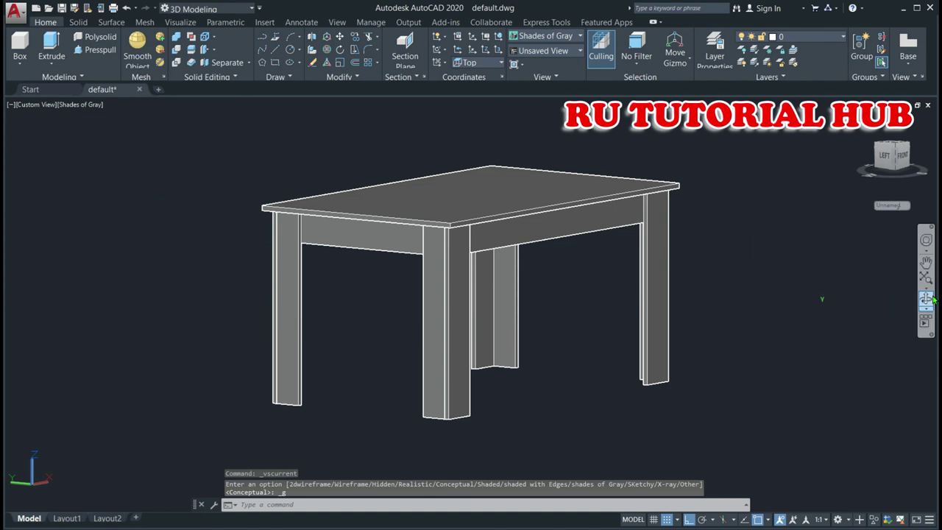
left_click(926, 261)
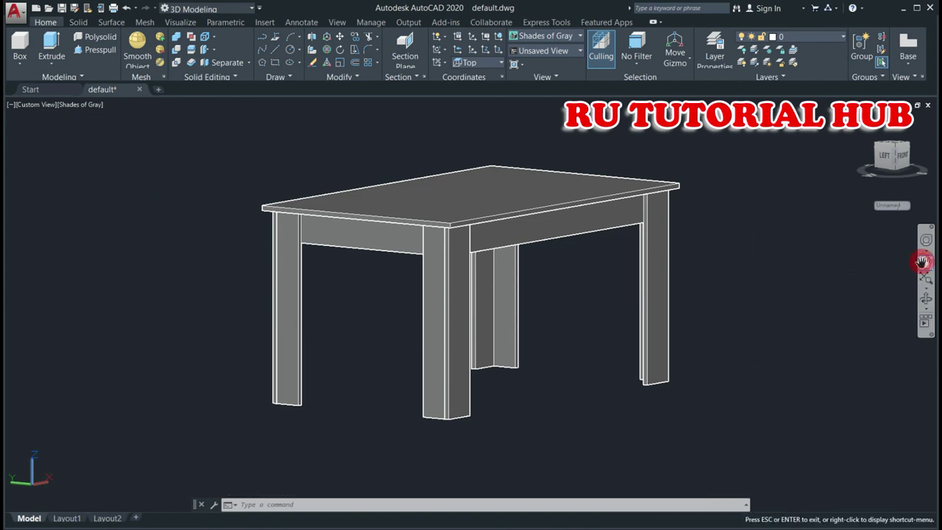
left_click(925, 298)
mouse_move(678, 294)
left_mouse_down()
mouse_move(568, 298)
mouse_move(523, 282)
mouse_move(453, 288)
left_mouse_up()
mouse_move(689, 295)
left_mouse_down()
mouse_move(652, 281)
mouse_move(649, 227)
mouse_move(552, 269)
mouse_move(544, 318)
mouse_move(556, 320)
left_mouse_up()
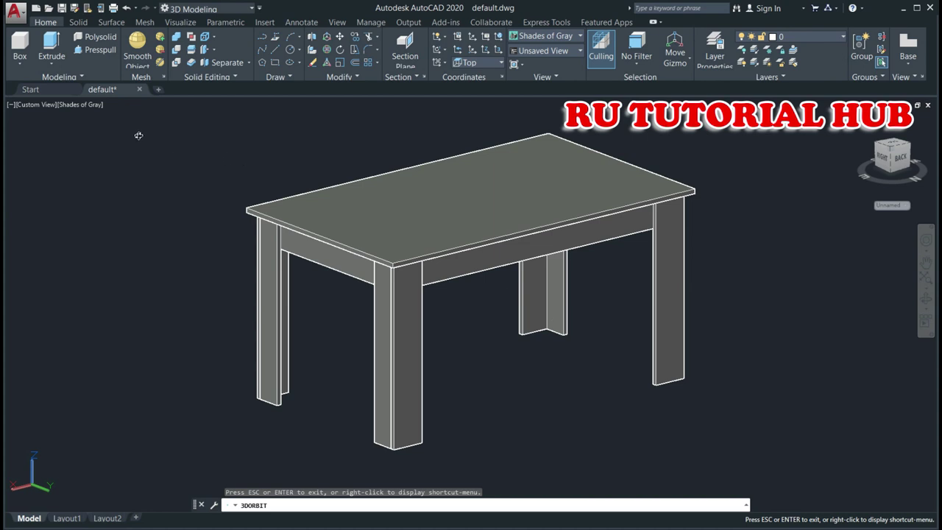
key("Escape")
left_click(82, 105)
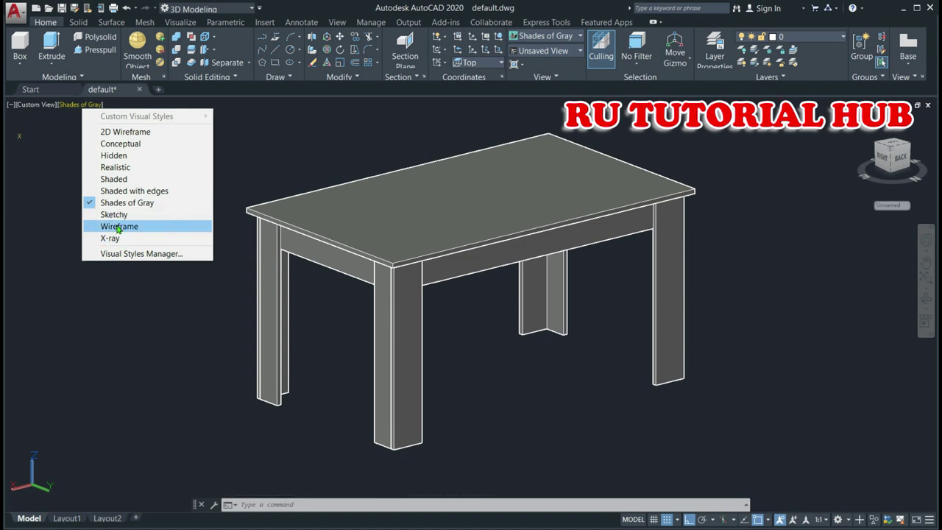
Step: Try the table in the Wireframe, Realistic, then Shaded visual styles
left_click(118, 226)
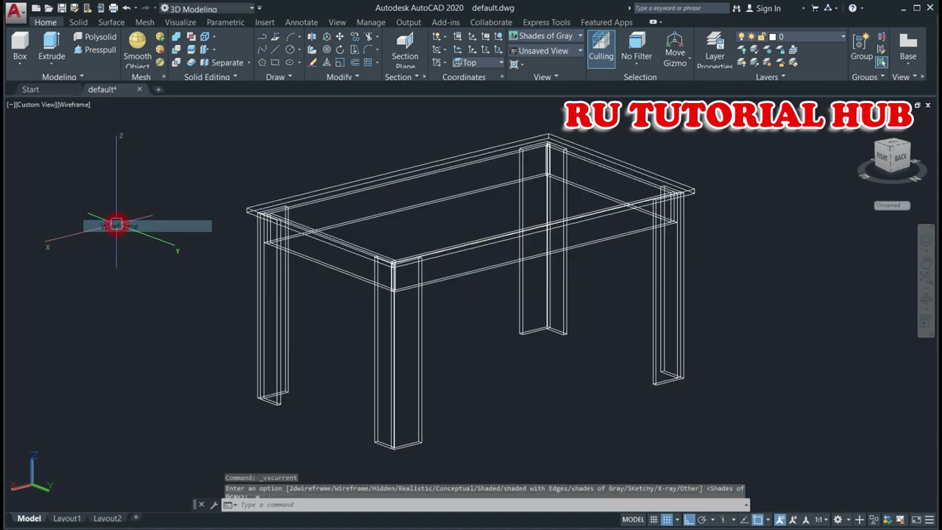
left_click(68, 104)
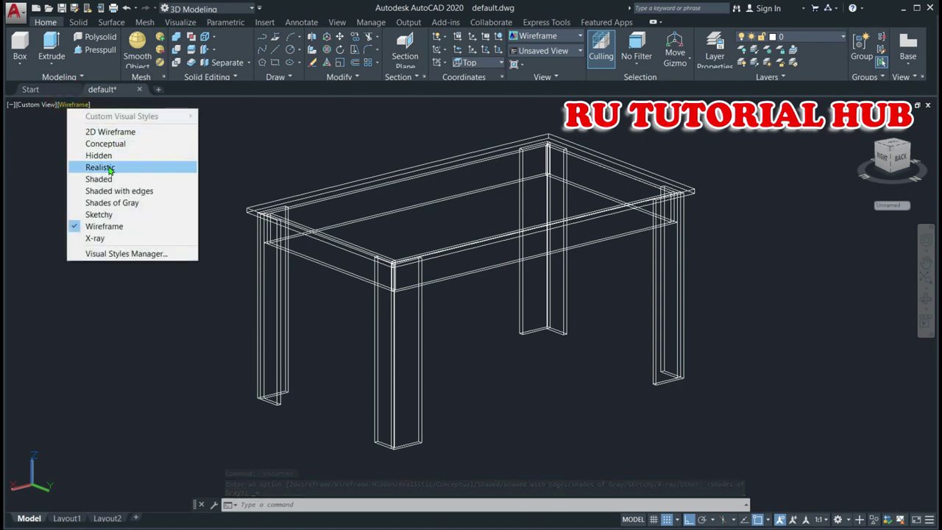
left_click(109, 170)
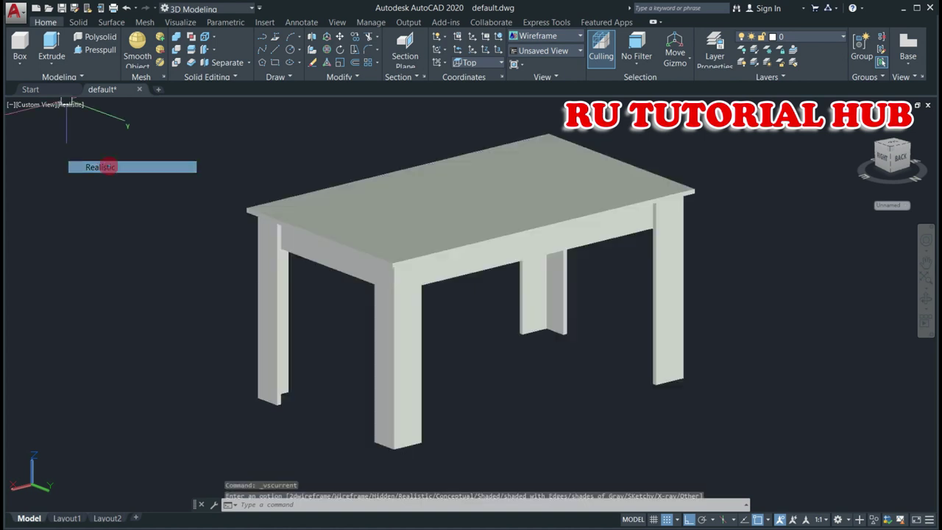
left_click(76, 108)
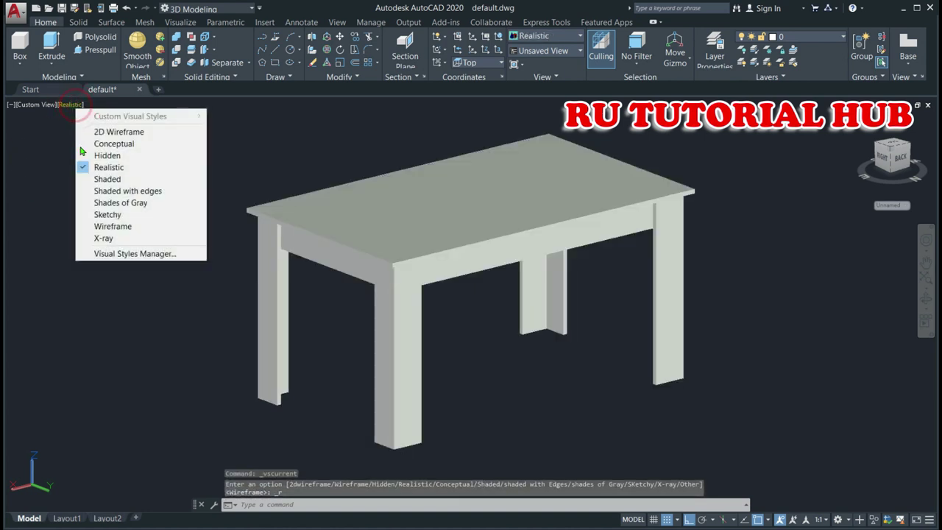
left_click(116, 180)
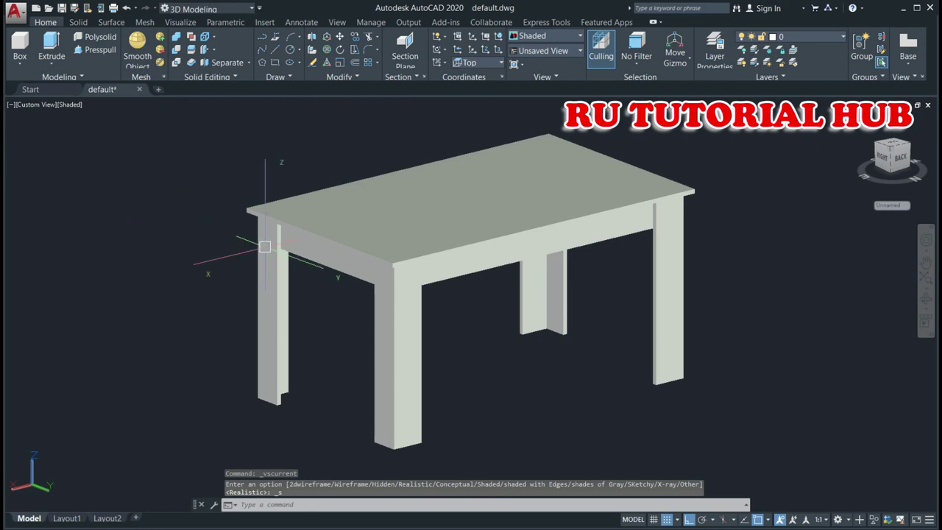
Step: Display the table Shaded with edges and tilt the view to a lower angle
left_click(70, 108)
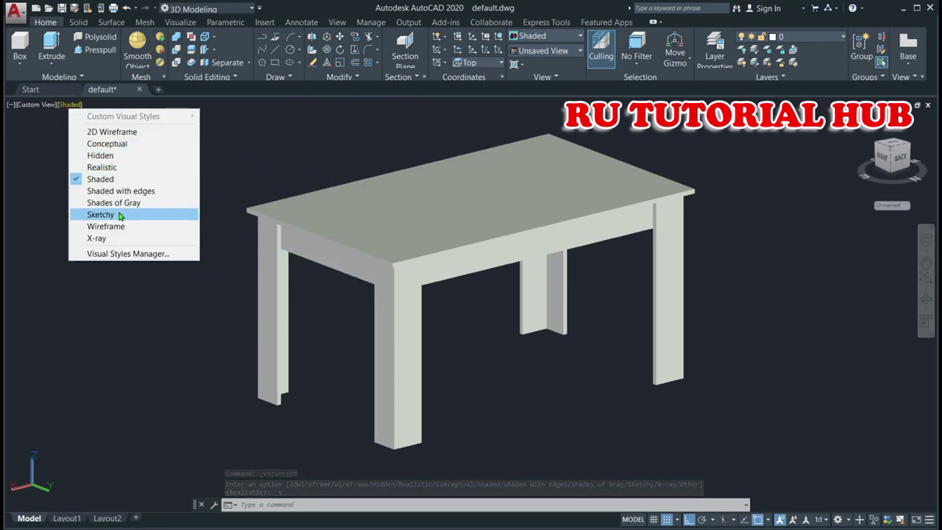
left_click(116, 191)
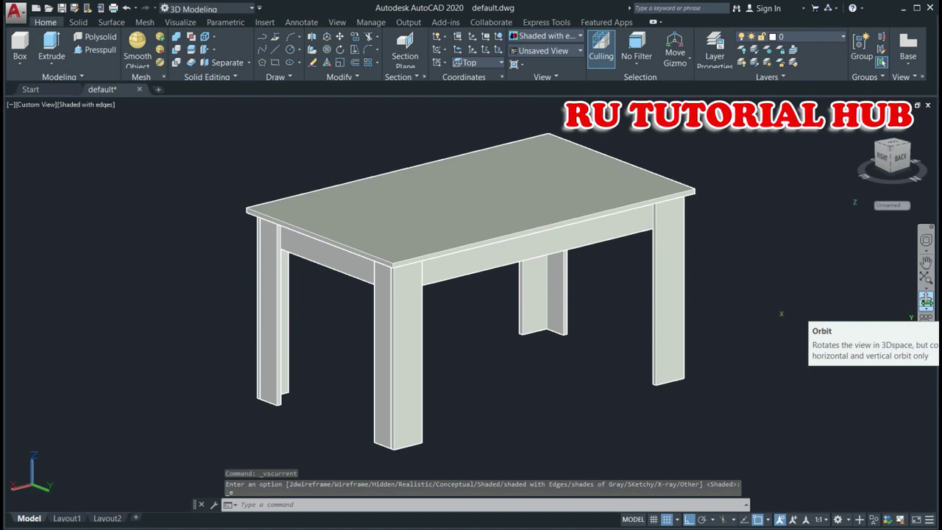
left_click(925, 303)
mouse_move(792, 307)
left_mouse_down()
mouse_move(793, 267)
mouse_move(786, 302)
left_mouse_up()
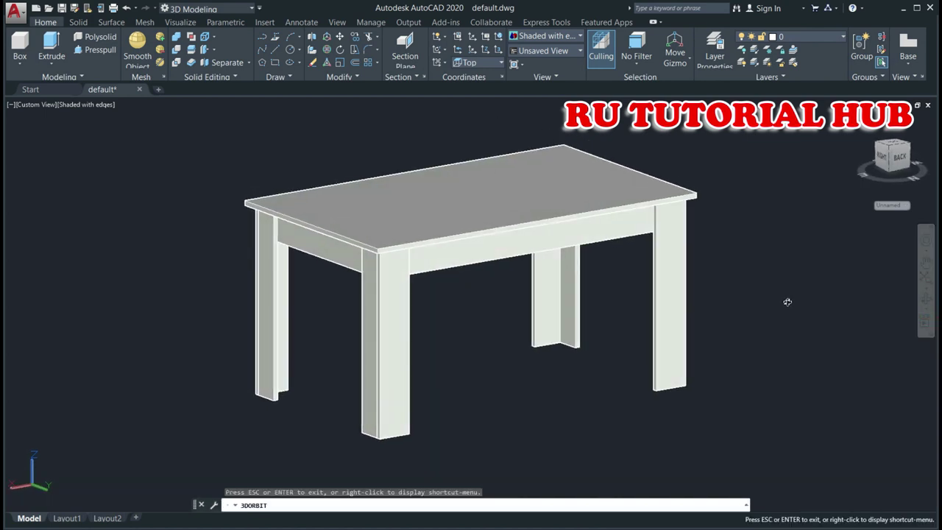
key("Escape")
key("Escape")
key("Escape")
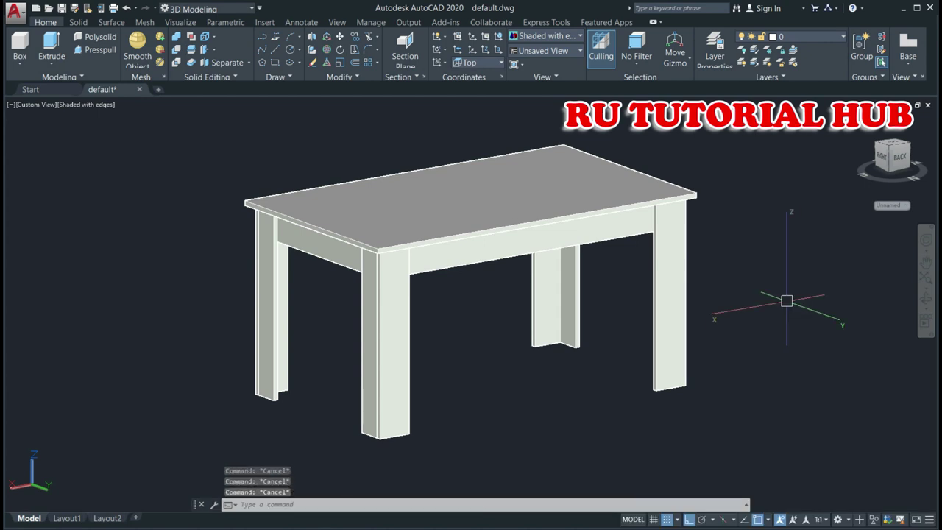